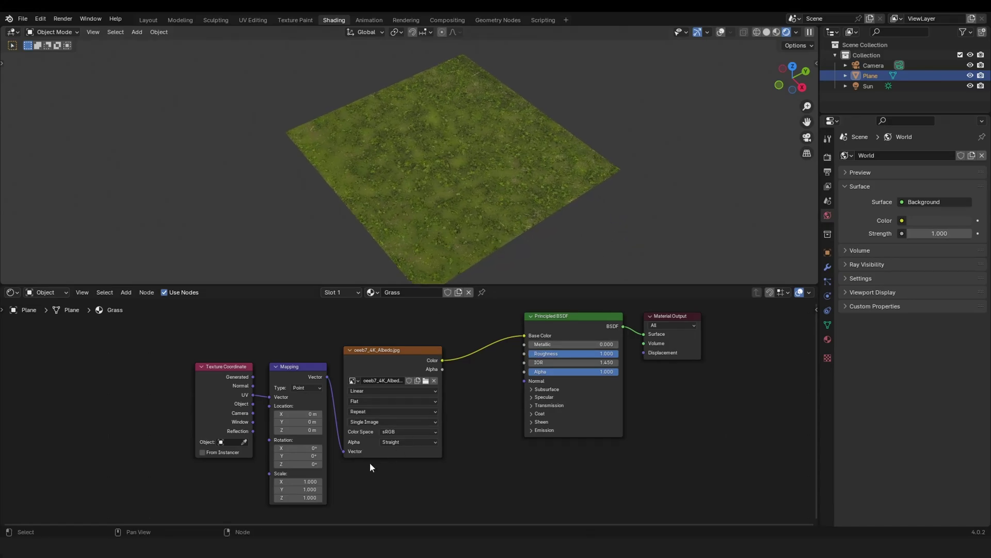
Set the grass texture's Mapping scale to 4 on X, Y and Z.
left_click(308, 481)
type("4")
key("Tab")
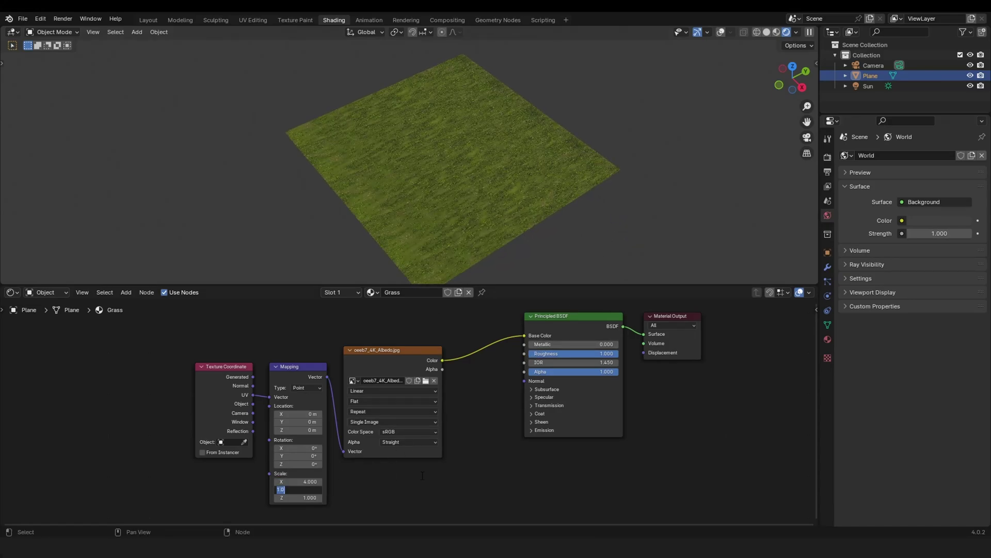
type("4")
key("Tab")
type("4")
key("Return")
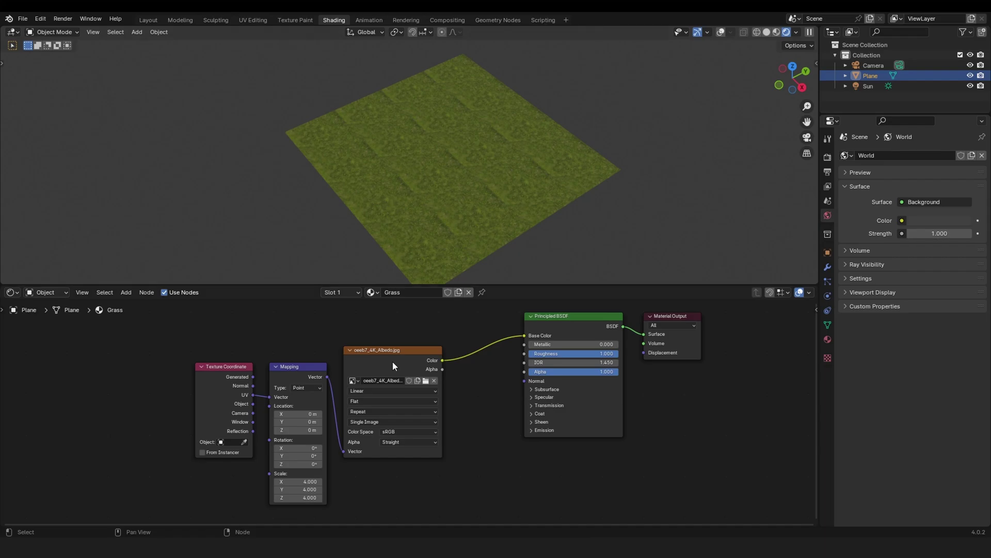
scroll(452, 215, "down", 2)
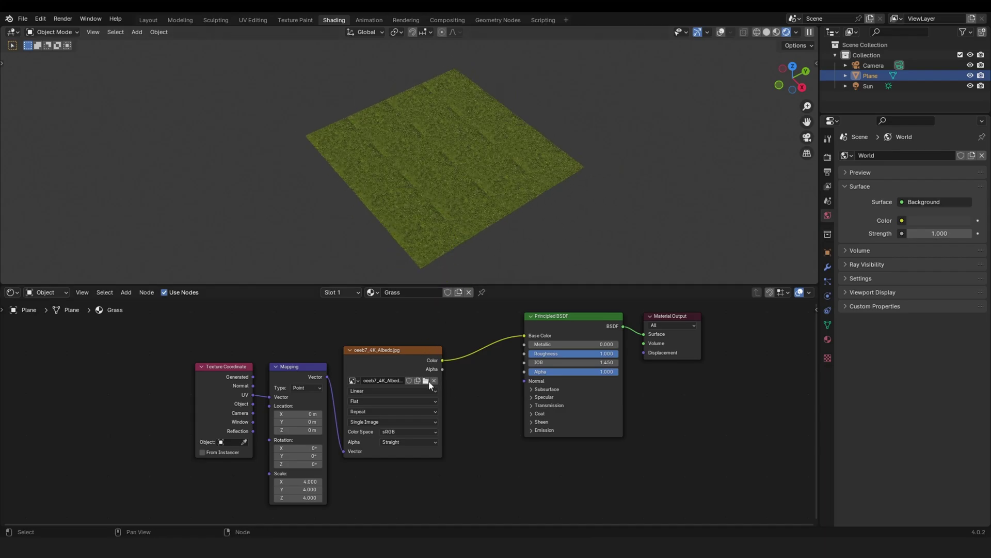
Split a narrow area off the node editor and make it an Image Editor for previewing the oeeb7_4K_Albedo texture.
left_click(384, 363)
left_click_drag(10, 297, 154, 310)
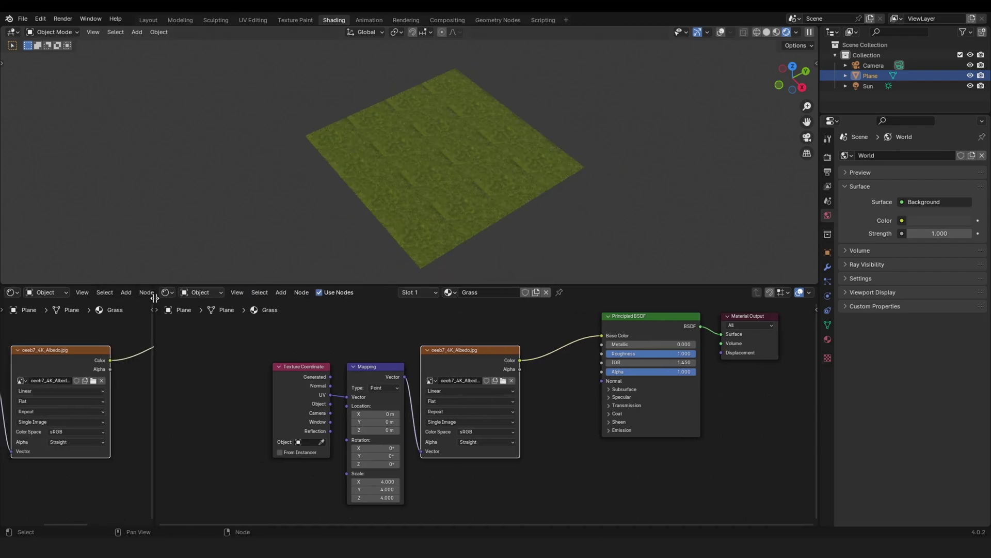
left_click(12, 293)
left_click(51, 335)
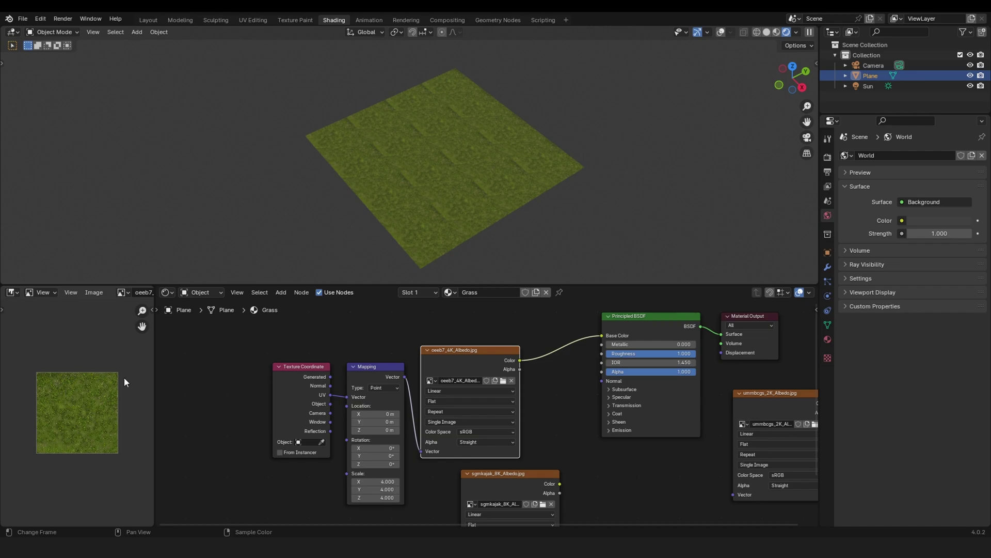
Place the umrnbcgs_2K_Albedo node beside sgmkajak_8K_Albedo and move the Principled BSDF farther from the textures to make room.
middle_click_drag(570, 447, 505, 415)
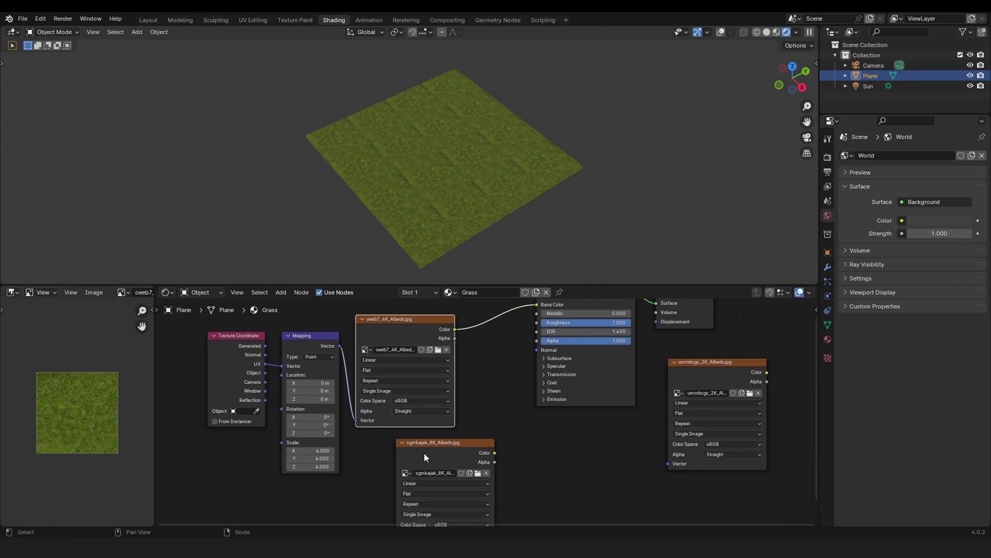
left_click(454, 446)
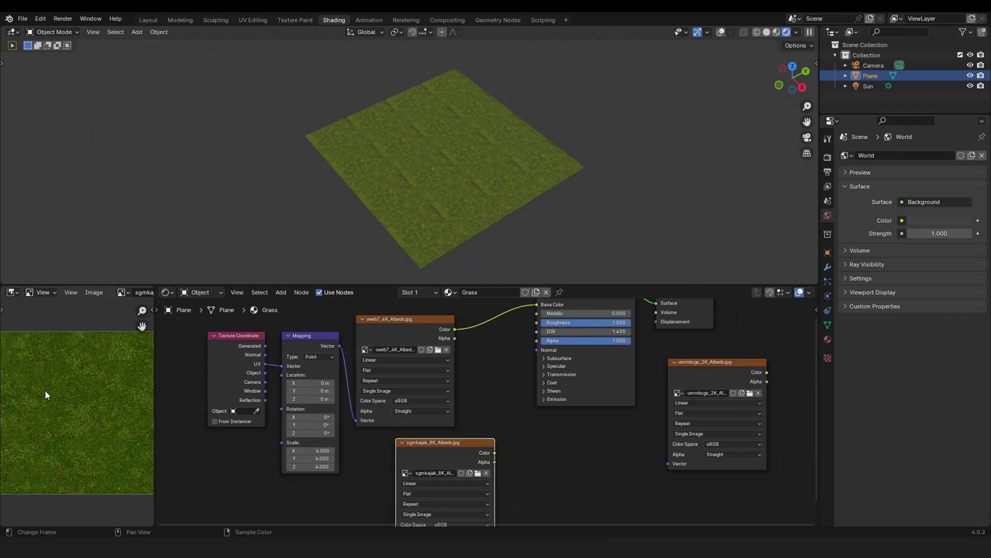
left_click_drag(713, 379, 564, 442)
middle_click_drag(440, 356, 450, 395, "ctrl")
left_click_drag(721, 369, 741, 328)
left_click(509, 354)
Add a Noise Texture node beside the unused image textures and preview its output on the plane.
key("shift+a")
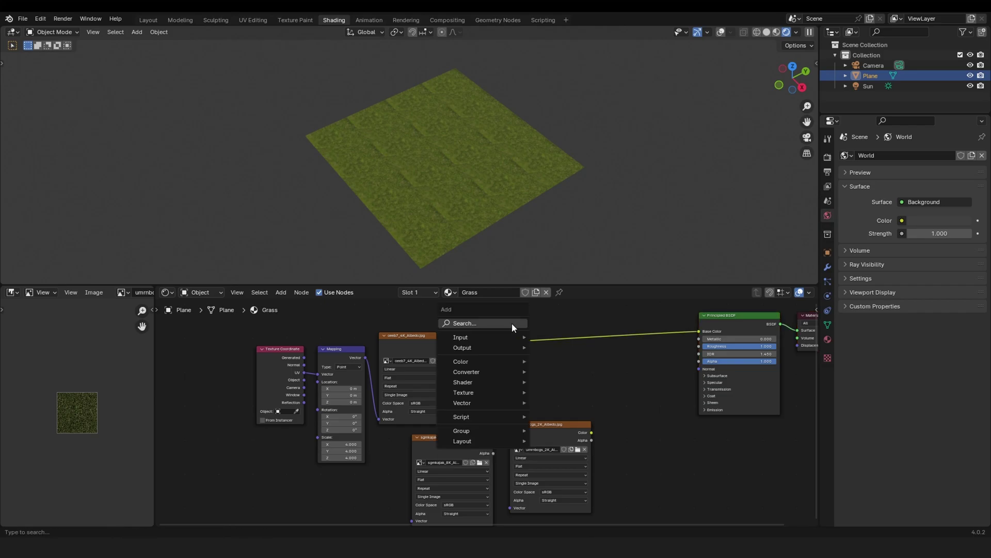
type("noise")
key("Return")
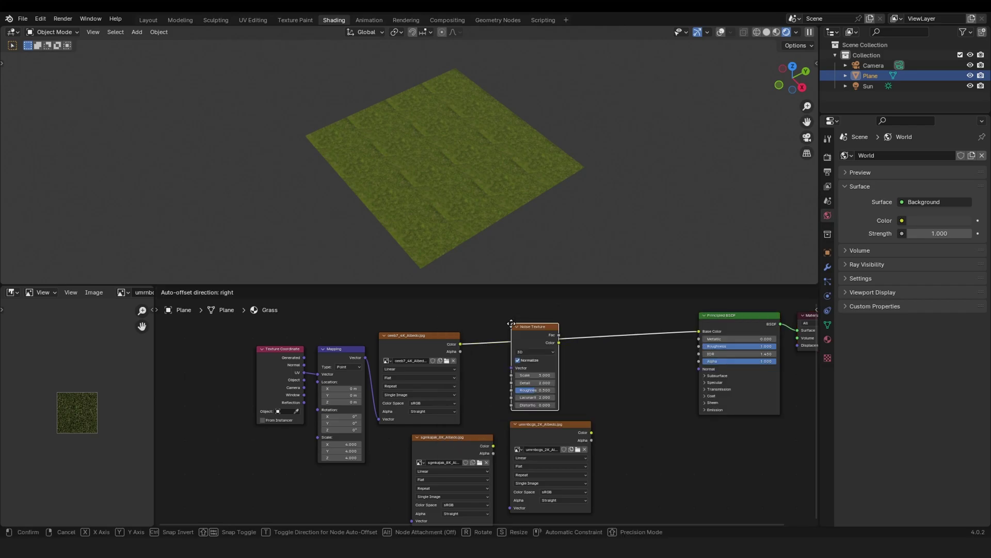
left_click(598, 442)
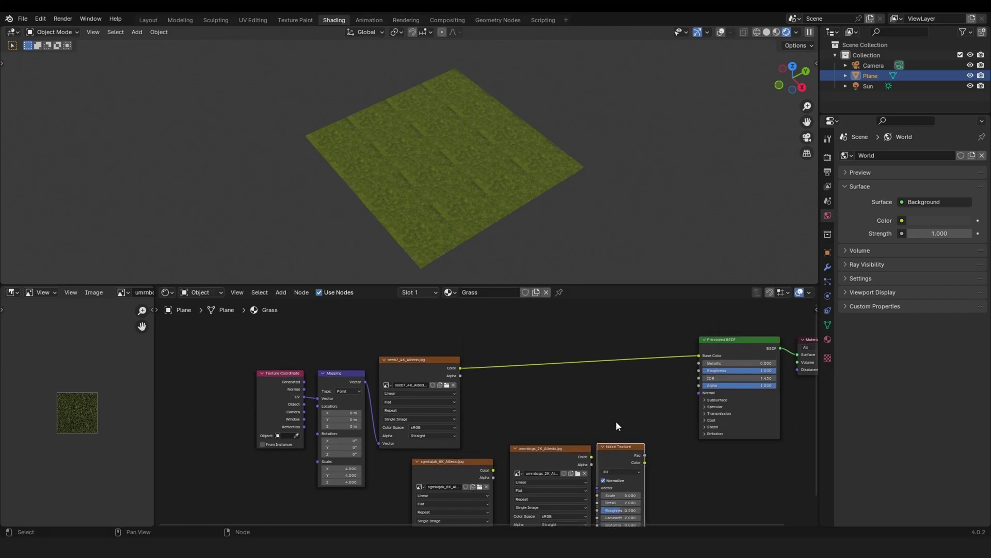
left_click(618, 458, "ctrl+shift")
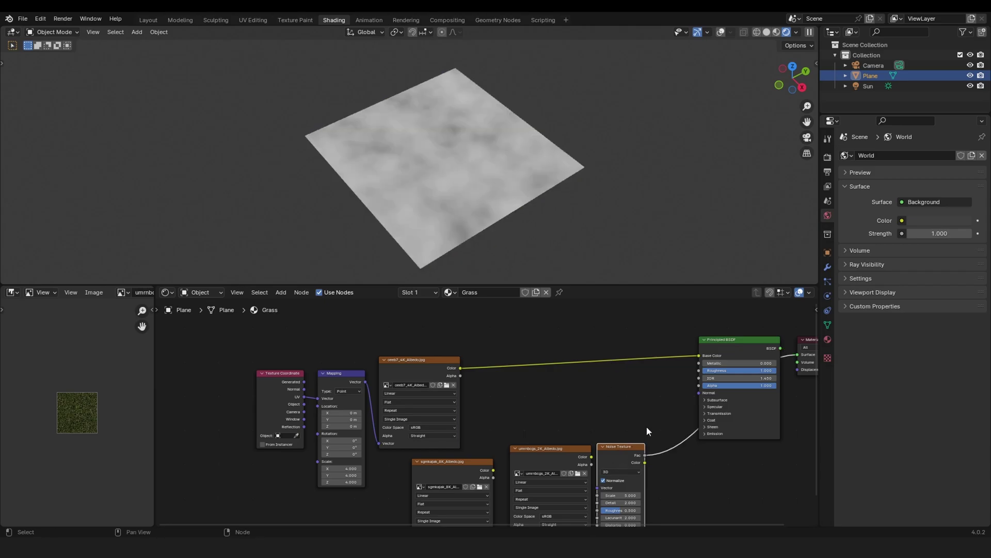
Insert a Color Ramp between the Noise Texture and the material output.
middle_click_drag(647, 426, 541, 408)
scroll(568, 400, "up", 2)
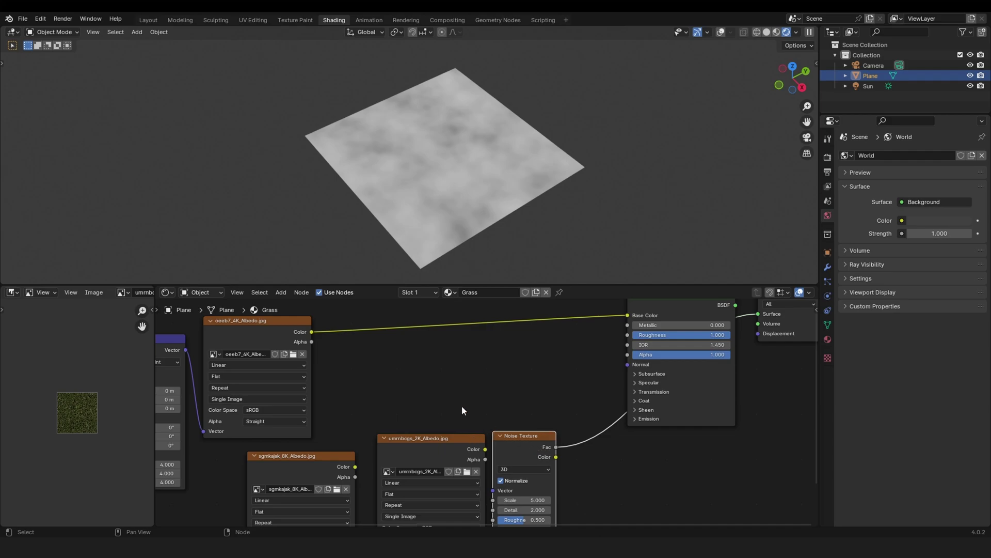
key("shift+a")
type("ramp")
key("Return")
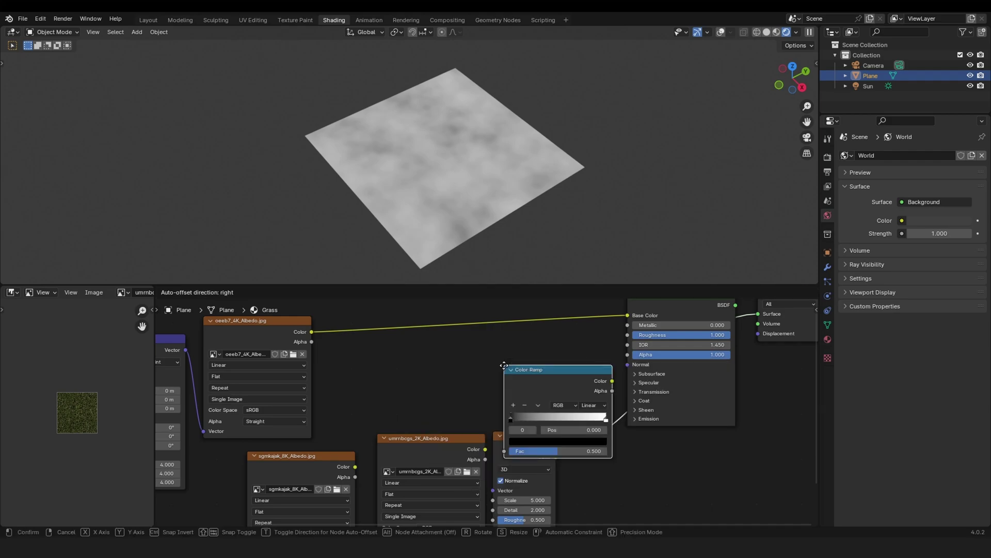
left_click(592, 388)
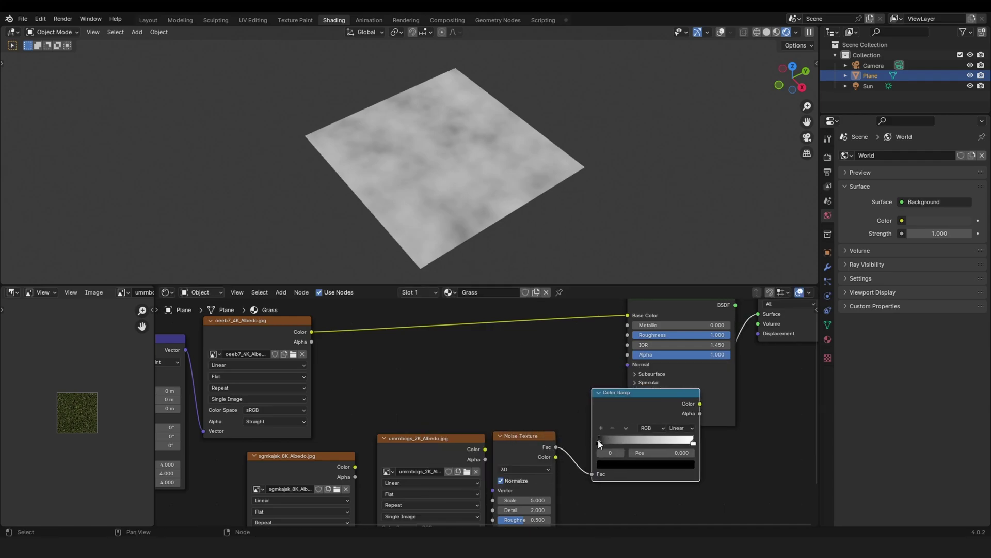
Increase the noise mask's contrast by moving the Color Ramp's black stop to 0.391 and its white stop closer to it.
left_click_drag(598, 440, 616, 442)
left_click(694, 443)
left_click_drag(694, 444, 631, 443)
scroll(518, 254, "up", 2)
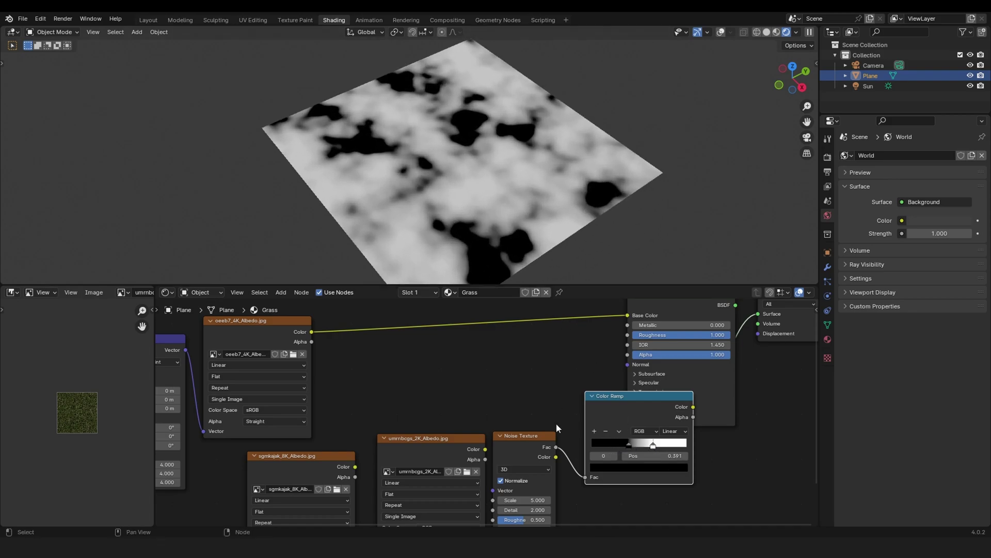
Set the Noise Texture's detail to 10.2.
middle_click_drag(568, 498, 518, 394)
scroll(484, 407, "up", 5)
left_click_drag(478, 401, 526, 401)
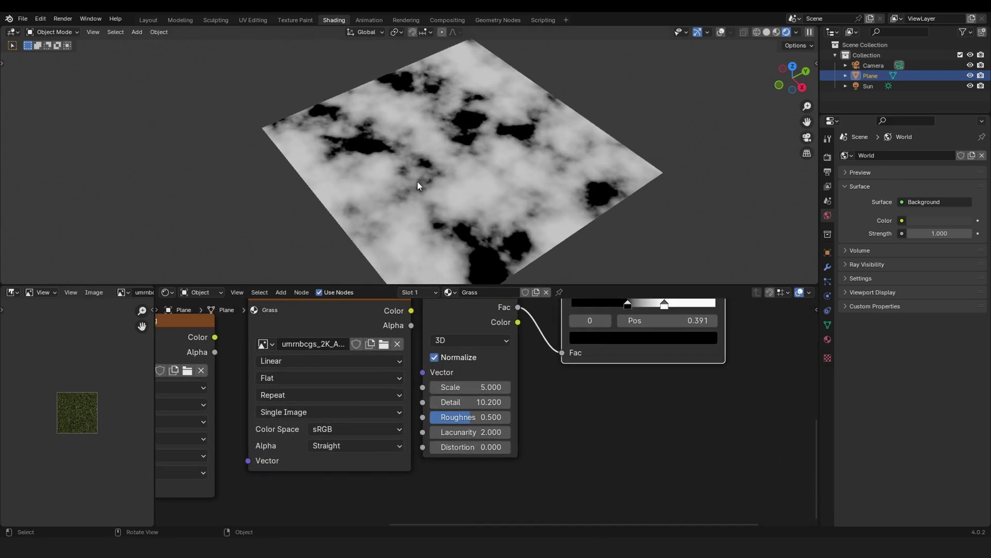
Move the two unused image textures, the Noise Texture and the Color Ramp clear of the main grass node chain.
scroll(487, 412, "down", 8)
left_click_drag(607, 442, 317, 362)
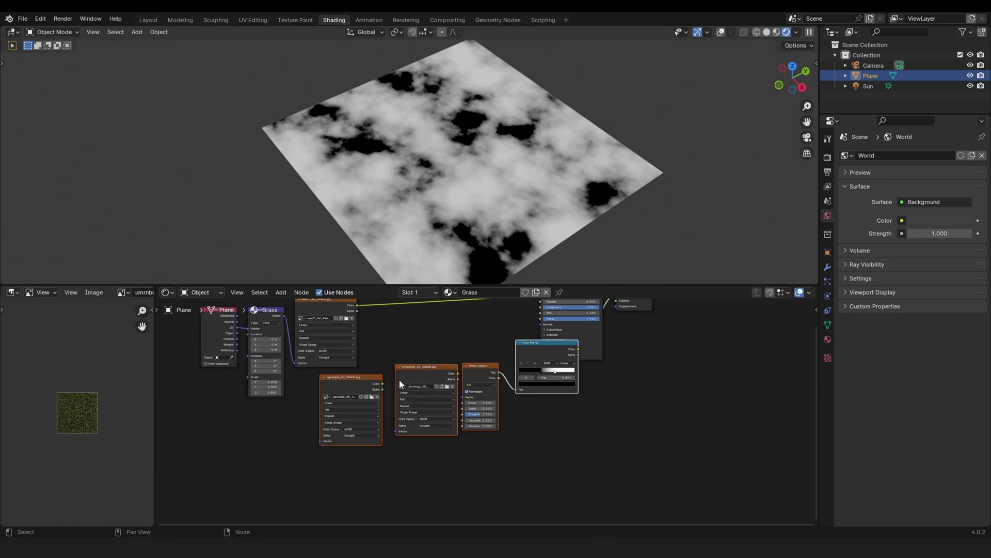
left_click_drag(366, 383, 243, 425)
middle_click_drag(449, 327, 536, 381)
scroll(533, 393, "down", 1)
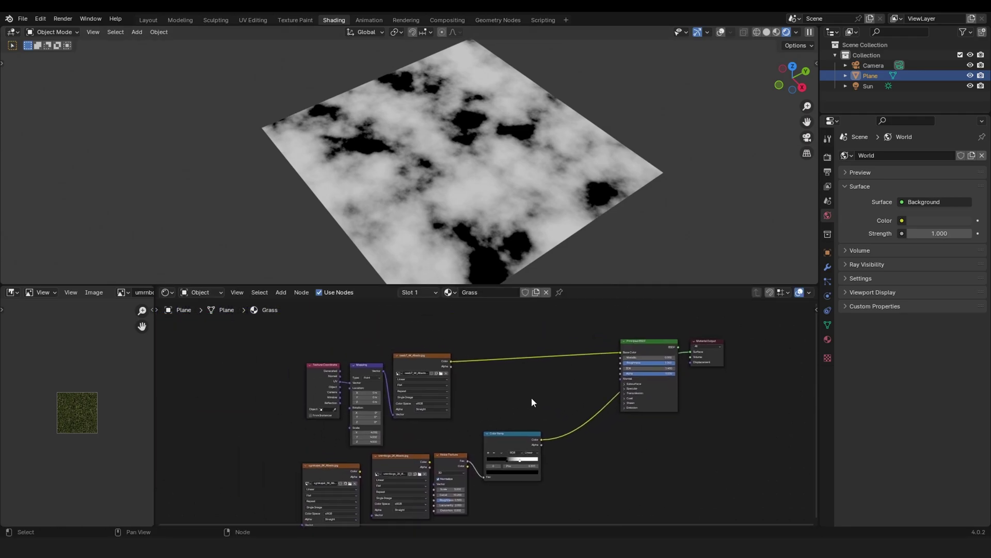
Combine the oeeb7_4K_Albedo texture and the Color Ramp in a new color Mix node placed before the Principled BSDF.
left_click_drag(511, 437, 484, 412)
right_click_drag(484, 413, 439, 388, "ctrl+shift")
scroll(548, 444, "up", 6)
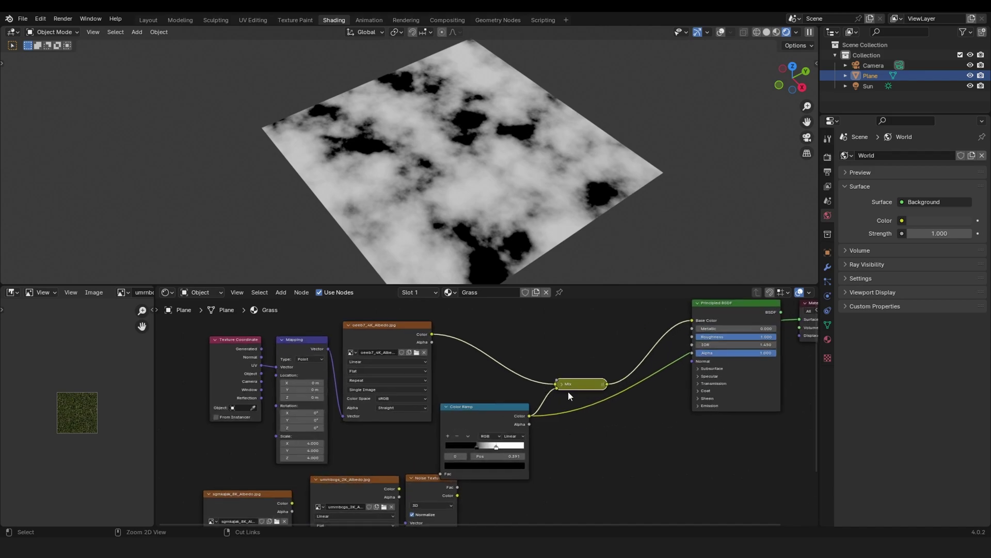
left_click(563, 385)
left_click_drag(573, 386, 551, 317)
scroll(423, 383, "up", 1)
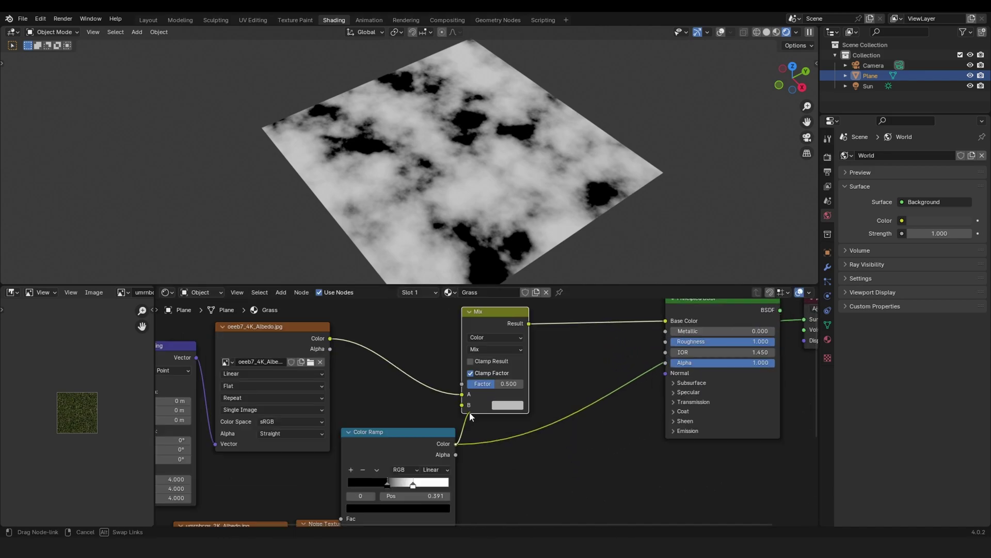
Drive the Mix factor with the Color Ramp and move the oeeb7_4K_Albedo connection from input A to B.
left_click_drag(456, 443, 462, 383)
left_click_drag(503, 312, 532, 312)
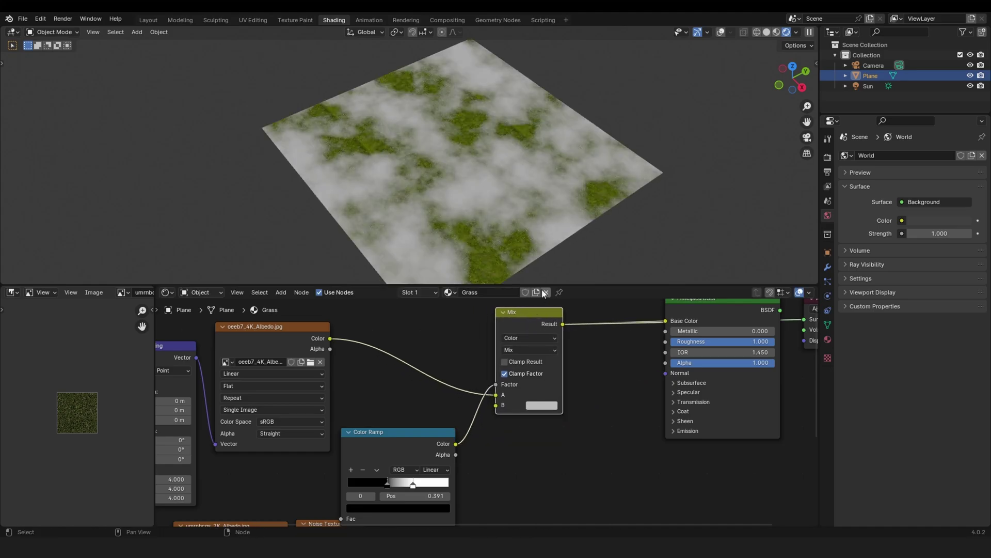
middle_click_drag(453, 177, 485, 247)
scroll(513, 468, "up", 1)
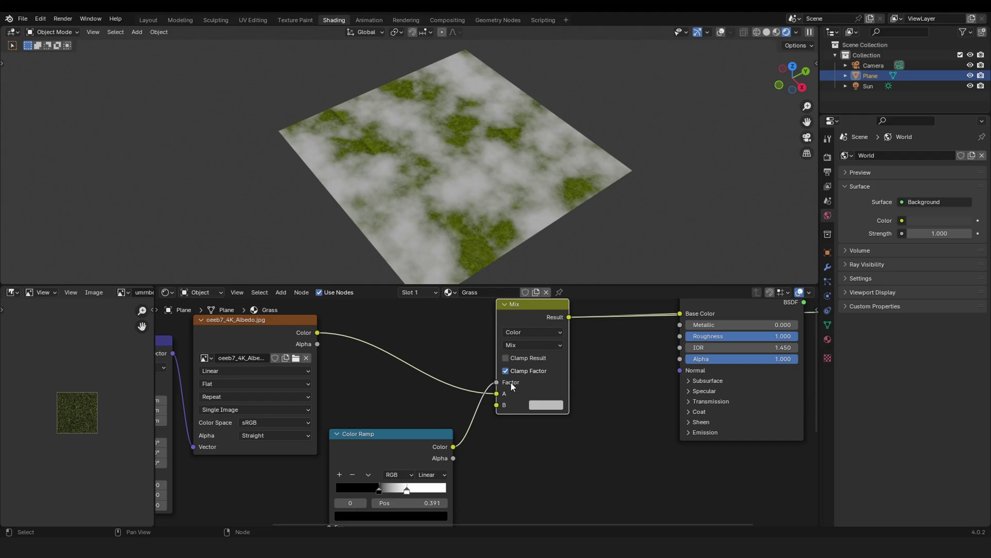
left_click_drag(496, 394, 497, 406)
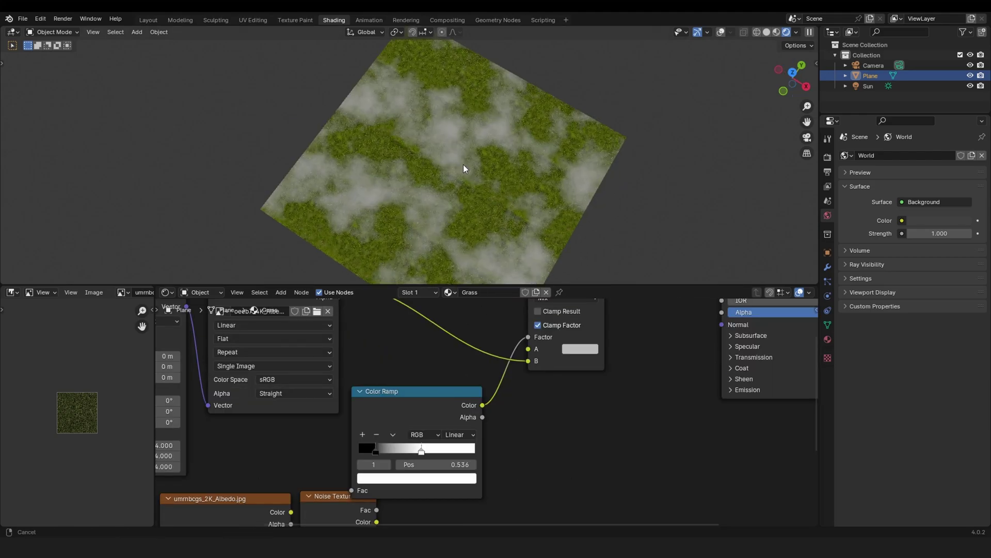
Set the Noise Texture's scale to 3.9.
scroll(463, 165, "up", 1)
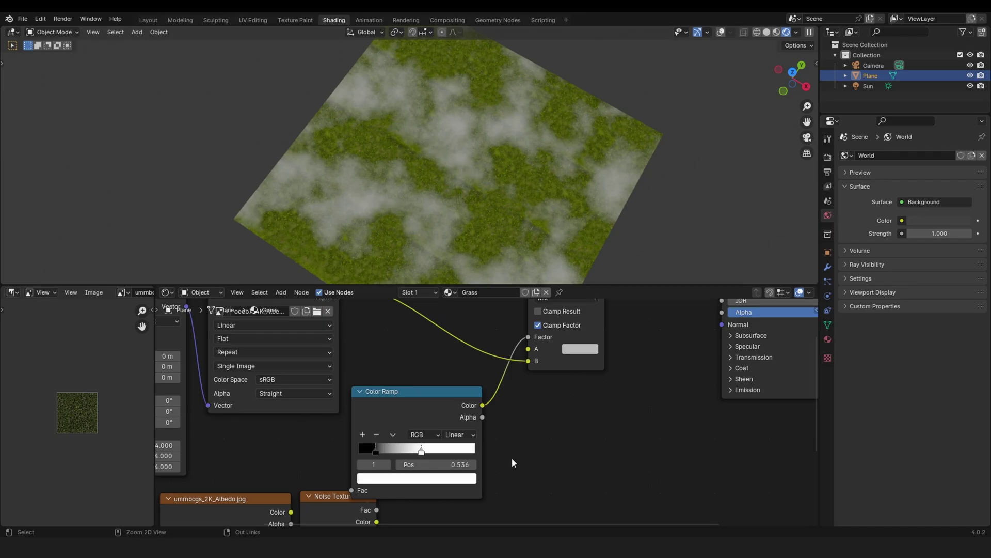
scroll(513, 459, "down", 3)
middle_click_drag(519, 485, 589, 411)
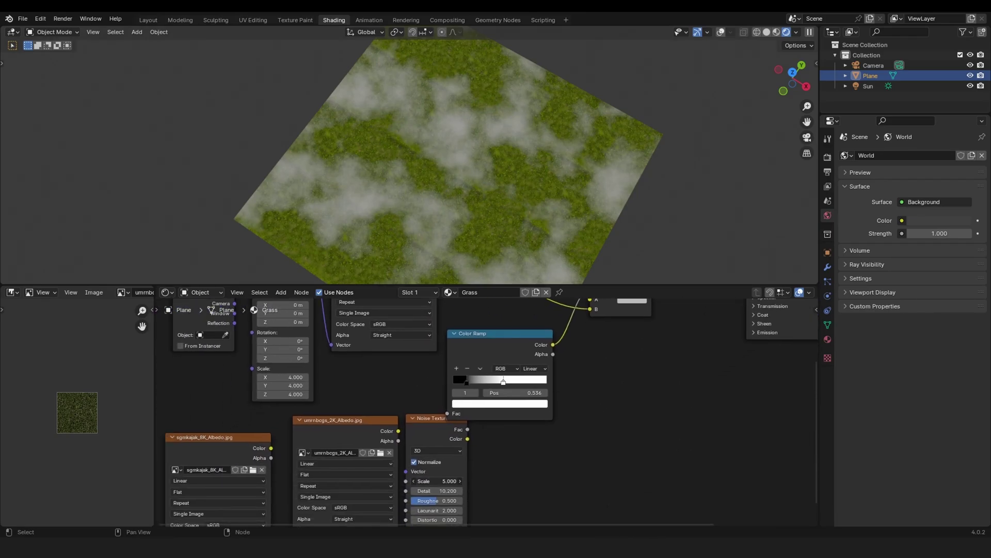
left_click_drag(439, 481, 413, 481)
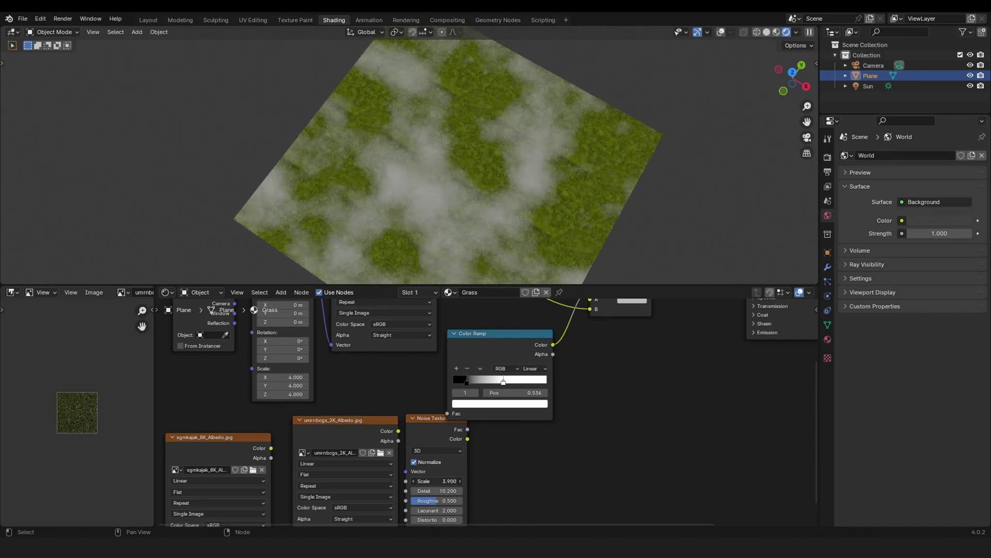
Connect the color of the umrnbcgs_2K_Albedo texture to input A of the Mix node.
middle_click_drag(497, 167, 500, 199, "ctrl")
middle_click_drag(610, 440, 571, 397)
middle_click_drag(535, 176, 507, 136)
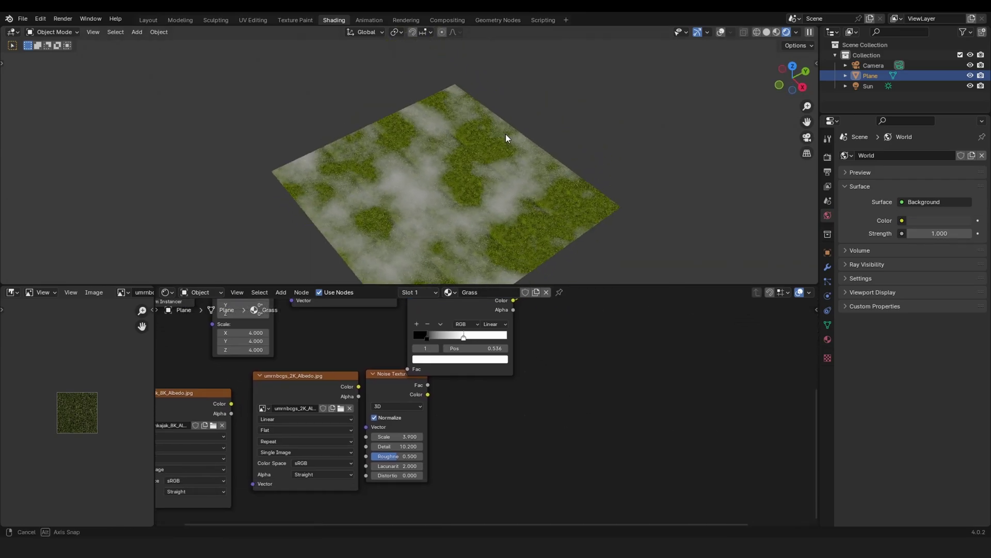
middle_click_drag(348, 401, 398, 501)
left_click(397, 501)
scroll(398, 500, "down", 1)
left_click_drag(407, 492, 590, 366)
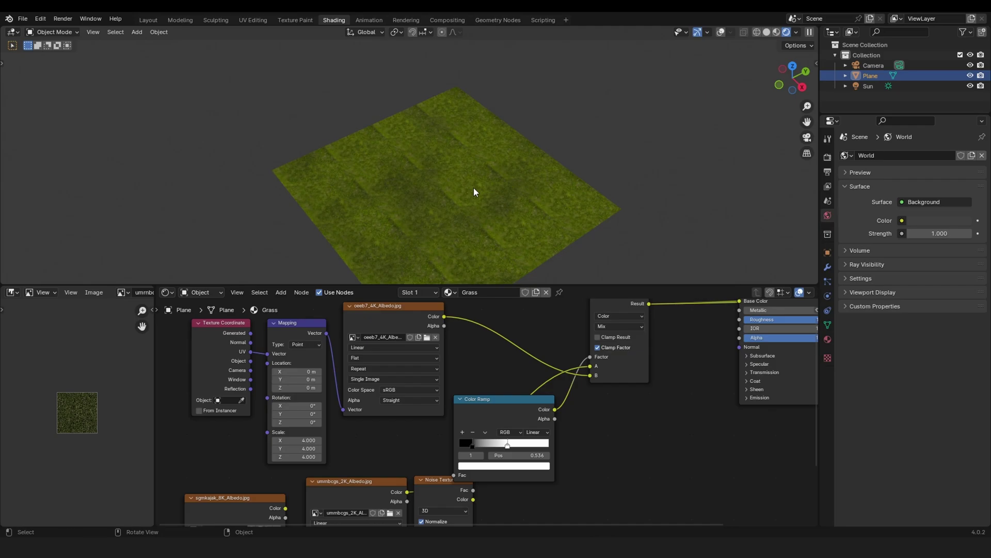
Refine the texture blend by setting the Color Ramp's black stop to 0.223 and the noise scale to 6.6.
middle_click_drag(473, 187, 480, 212)
middle_click_drag(535, 444, 532, 423, "ctrl")
left_click_drag(514, 458, 477, 455)
middle_click_drag(448, 521, 452, 443)
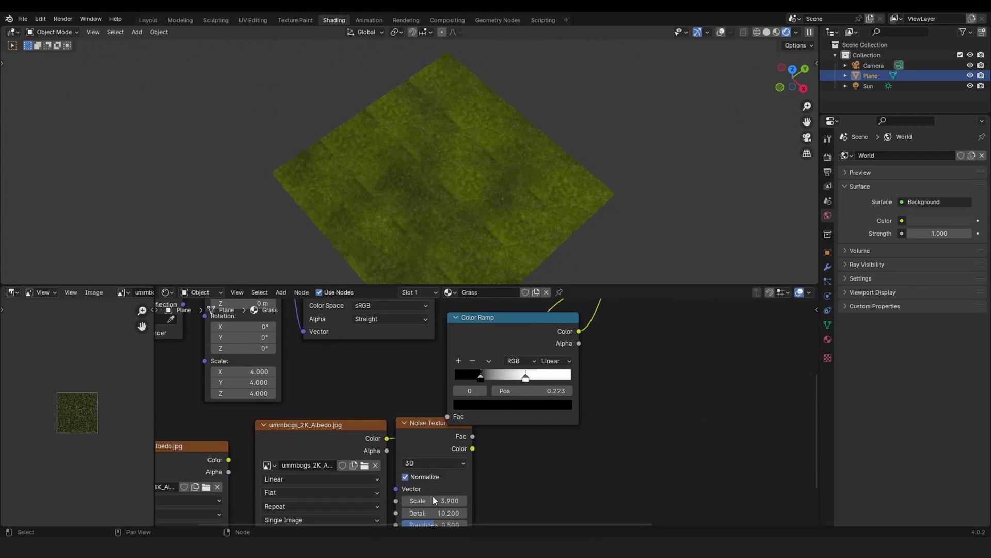
left_click_drag(434, 500, 467, 500)
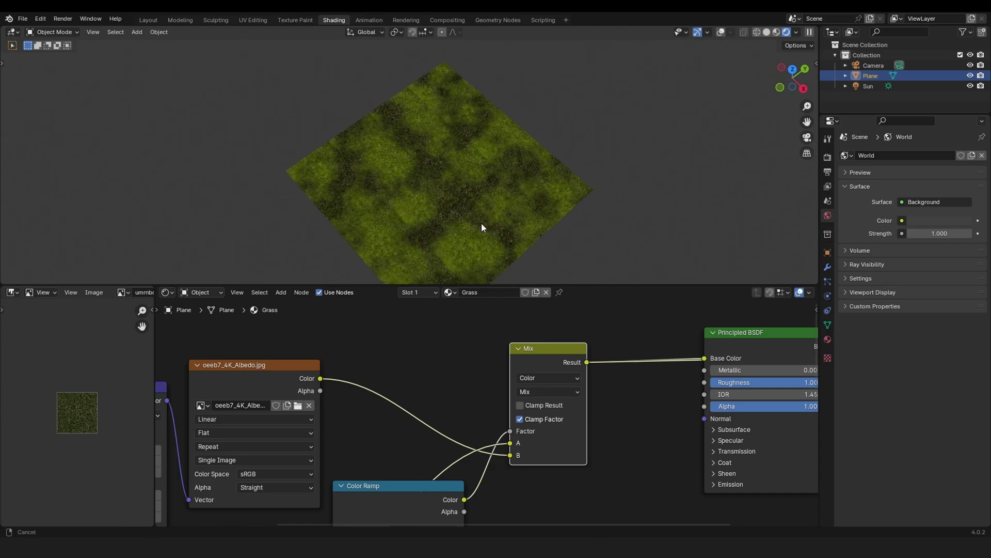
Reposition the Noise Texture and Color Ramp nodes below the Mix node, away from the image textures.
scroll(483, 228, "down", 1)
scroll(489, 407, "down", 3)
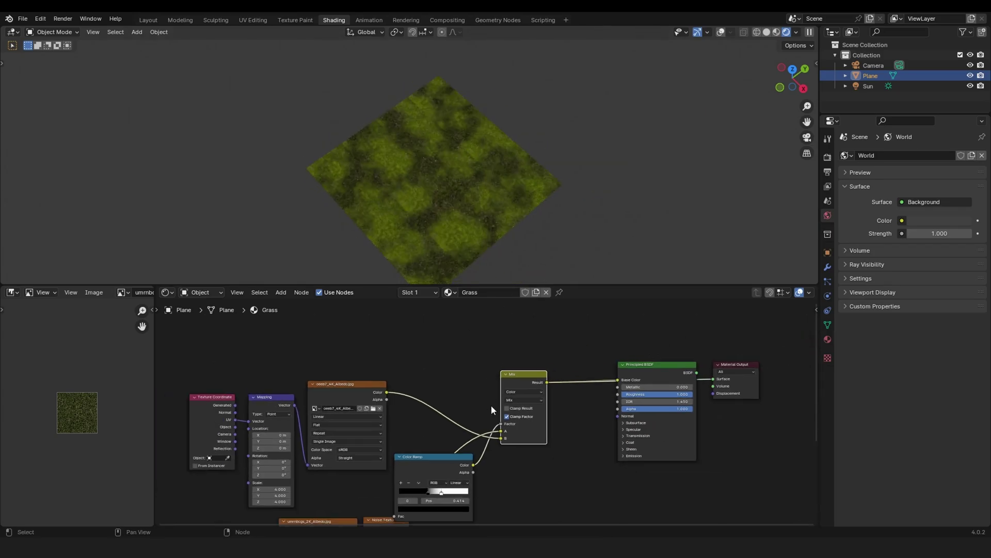
middle_click_drag(491, 405, 576, 316)
left_click_drag(547, 468, 546, 416)
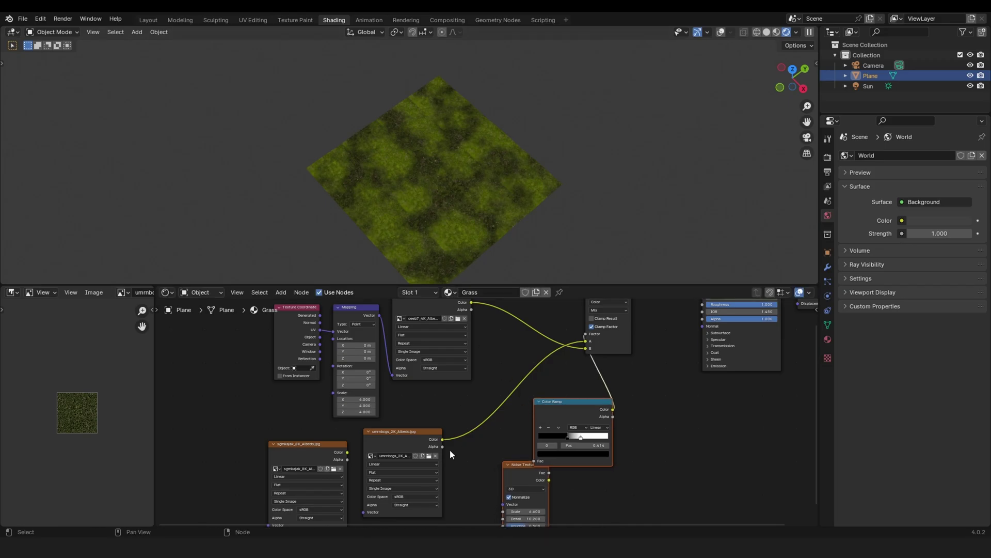
Move the unused sgmkajak_8K_Albedo node away from the umrnbcgs_2K_Albedo texture.
scroll(460, 443, "up", 2)
scroll(439, 186, "up", 5)
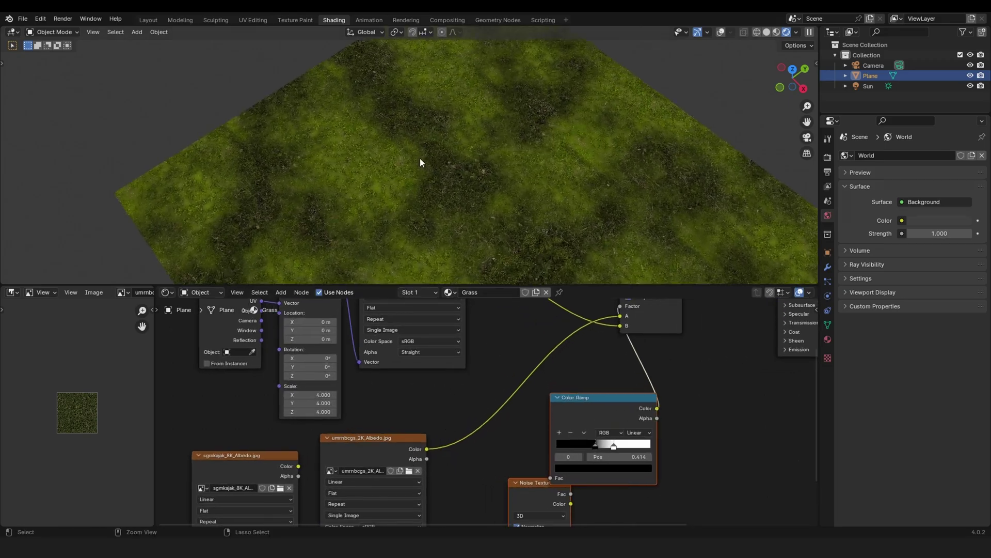
scroll(394, 331, "down", 3)
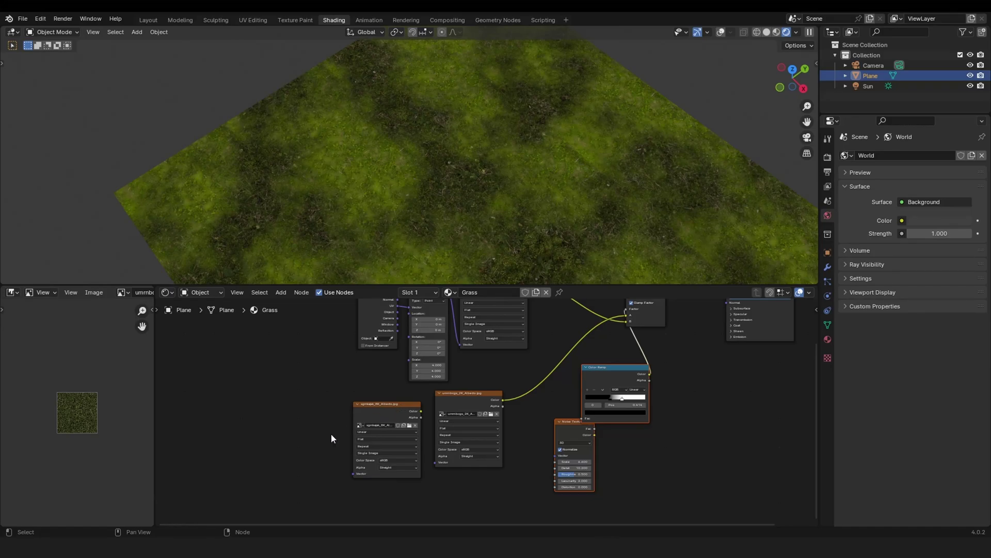
left_click_drag(399, 449, 461, 537)
scroll(488, 433, "up", 4)
middle_click_drag(533, 436, 539, 459)
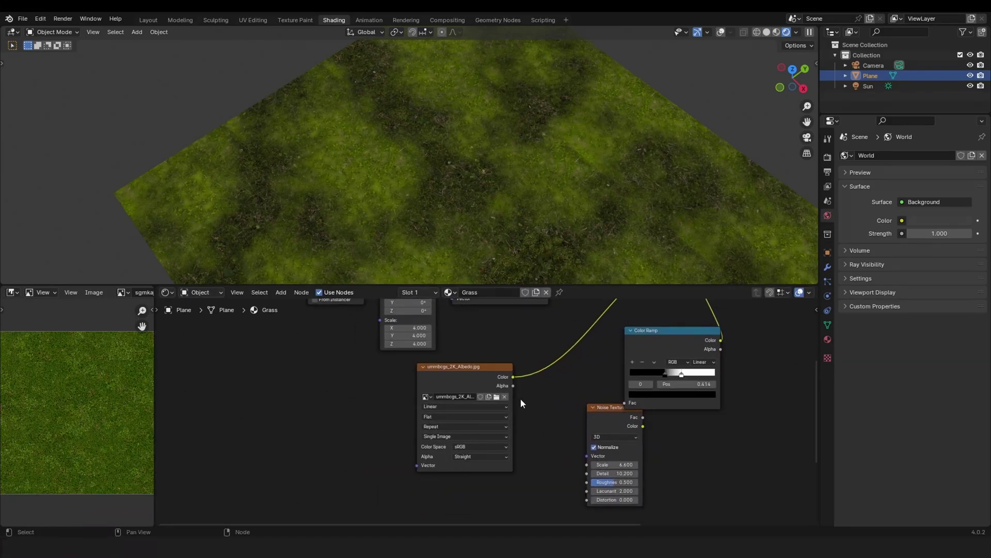
Search the add-on preferences for "node" to check whether Node Wrangler is enabled.
scroll(524, 411, "up", 1)
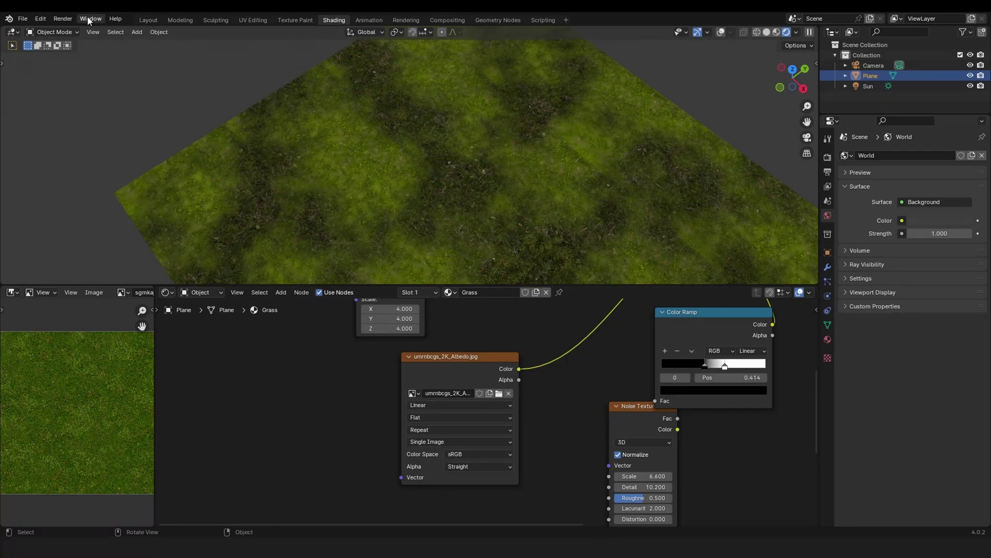
left_click(63, 19)
left_click(45, 14)
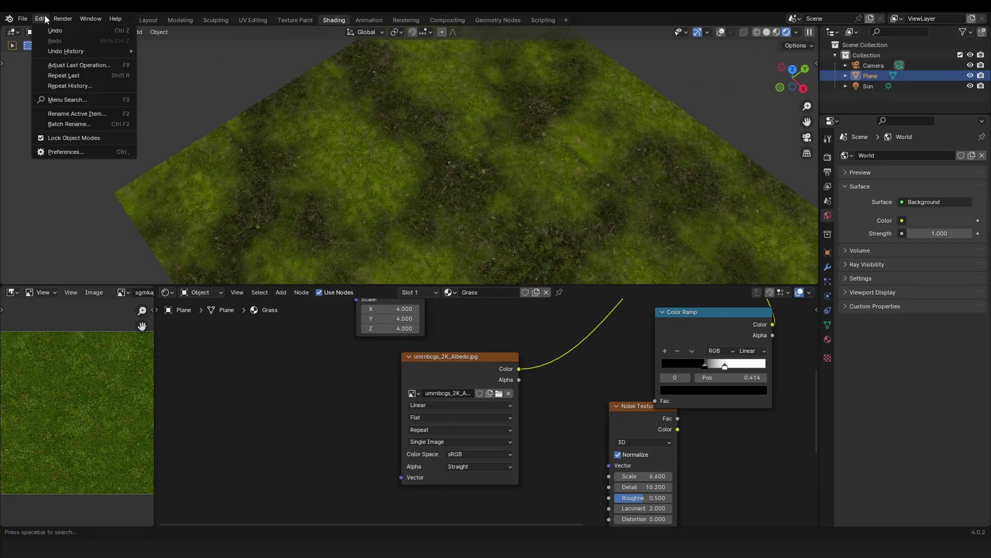
left_click(66, 152)
left_click(281, 38)
type("nod")
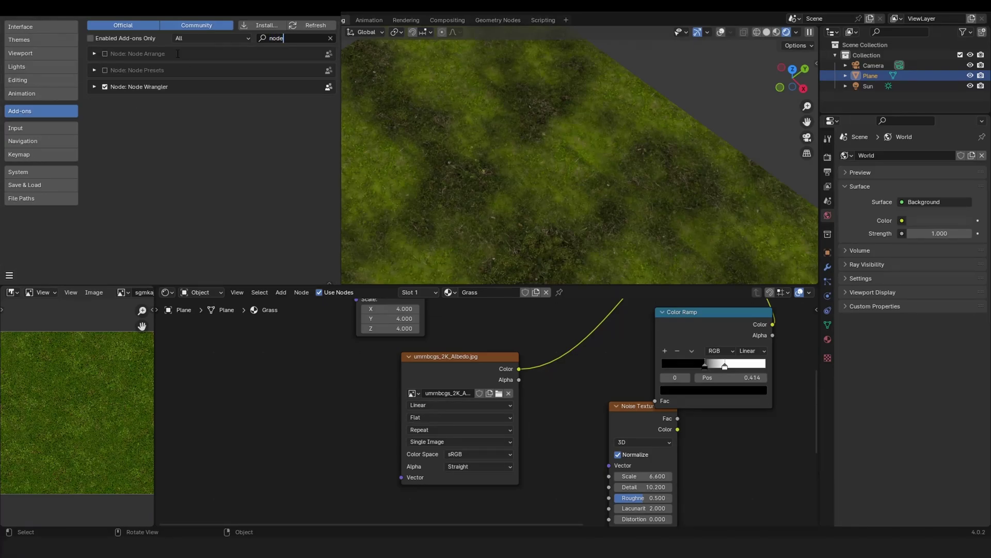
type("e")
Add Texture Coordinate and Mapping nodes to the umrnbcgs_2K_Albedo texture with Node Wrangler.
left_click(451, 392)
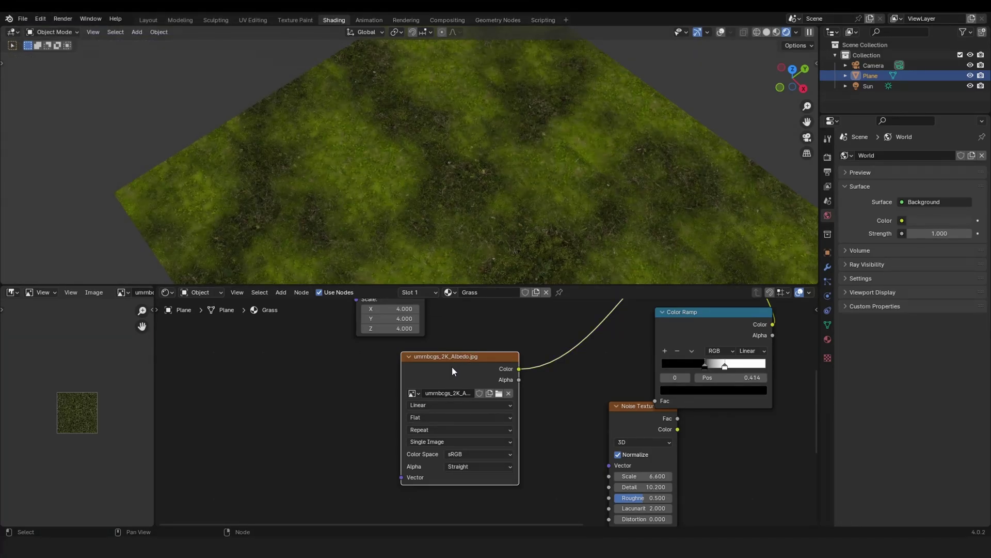
key("ctrl+t")
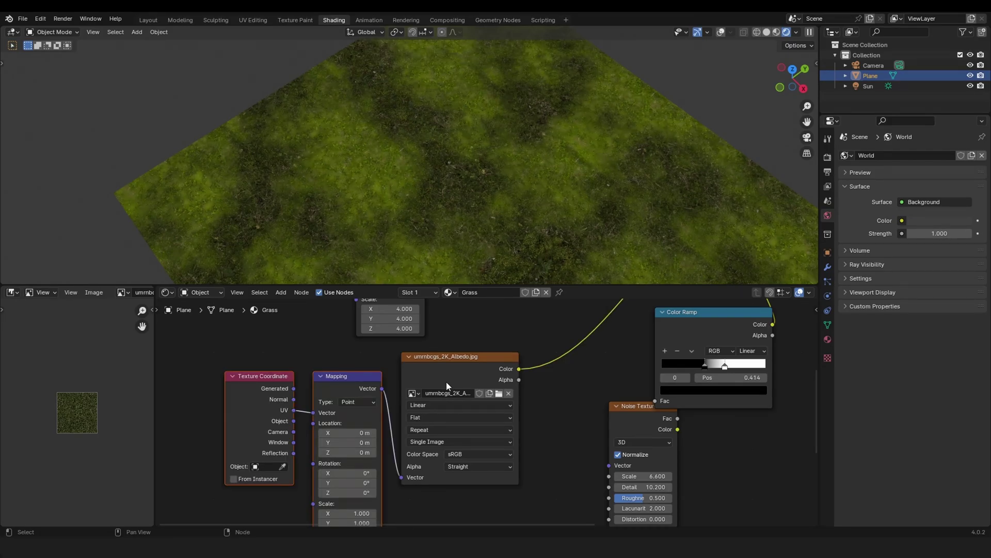
middle_click_drag(395, 496, 397, 472)
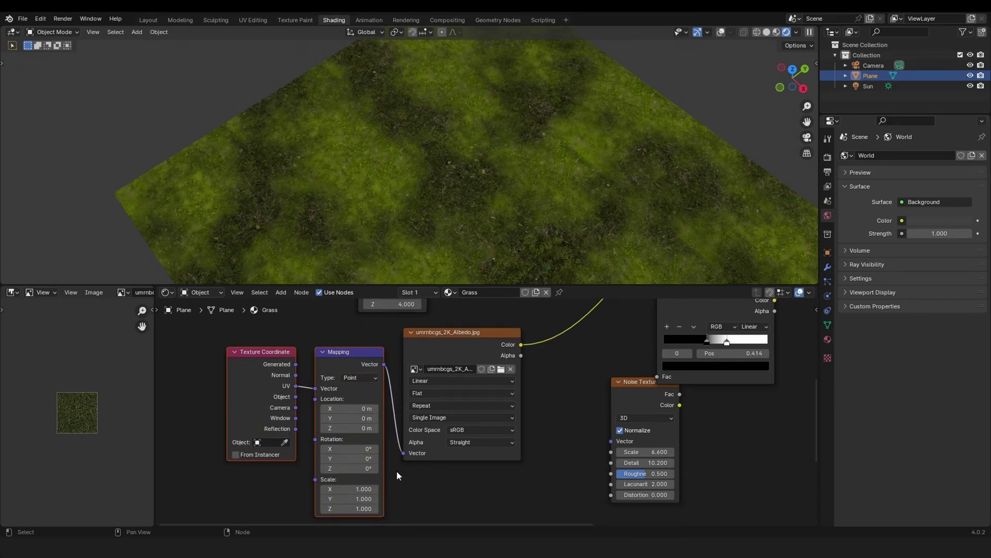
Try a scale of 4 on X, Y and Z in the umrnbcgs_2K_Albedo texture's Mapping node.
left_click(366, 488)
type("4")
key("Tab")
type("4")
key("Tab")
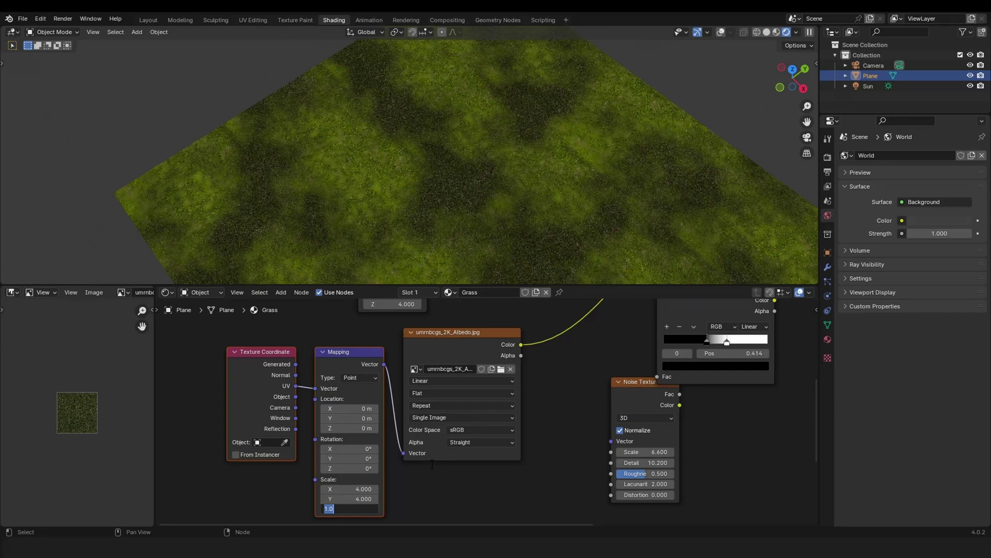
type("4")
key("Tab")
Set the umrnbcgs_2K_Albedo texture's Mapping scale to 3 on X, Y and Z.
type("3")
key("Tab")
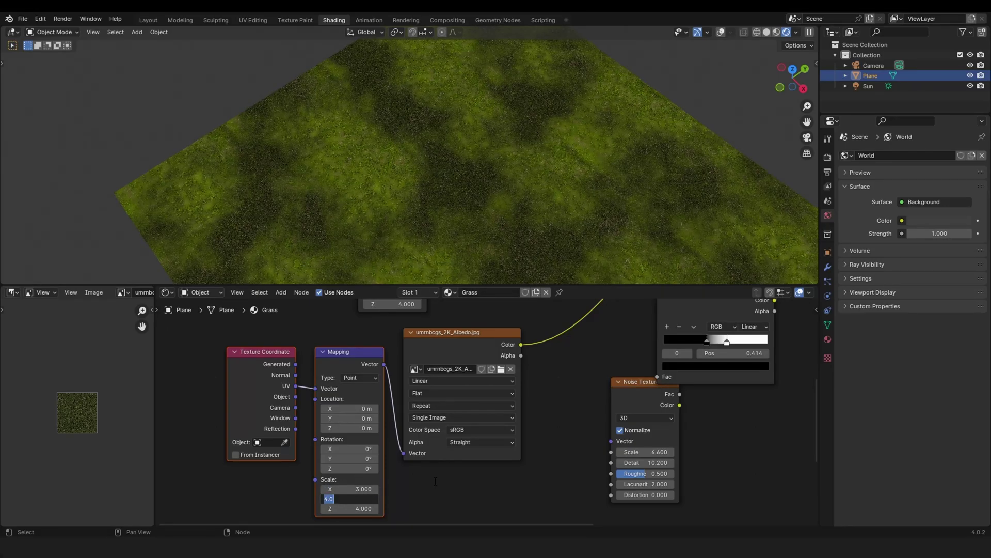
type("3")
key("Tab")
type("3")
key("Return")
Insert a Hue/Saturation/Value node between the umrnbcgs_2K_Albedo texture and input A of the Mix node.
middle_click_drag(536, 401, 489, 501)
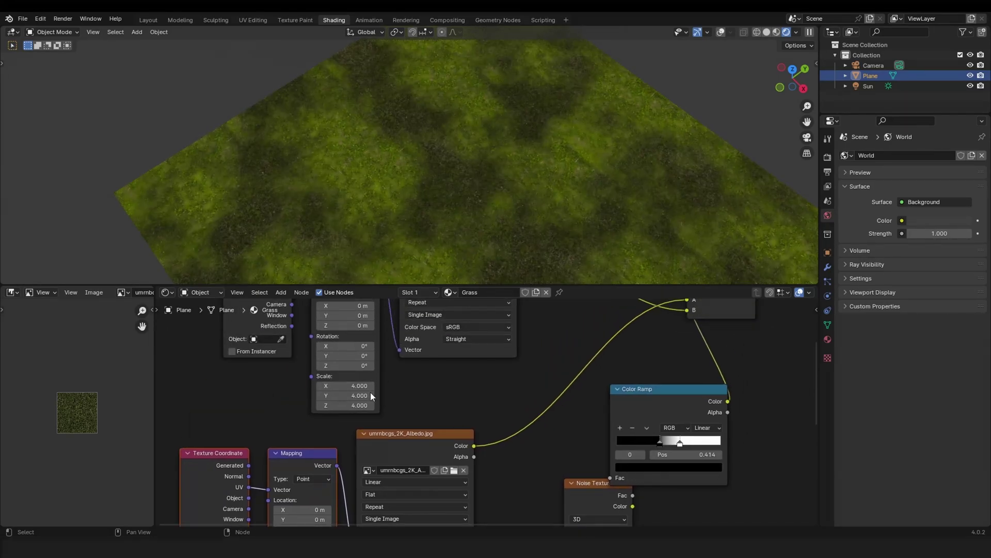
mouse_move(539, 338)
middle_mouse_down()
mouse_move(476, 426)
mouse_move(450, 443)
mouse_move(474, 414)
middle_mouse_up()
scroll(438, 444, "down", 3)
key("shift+a")
left_click(470, 399)
type("hue")
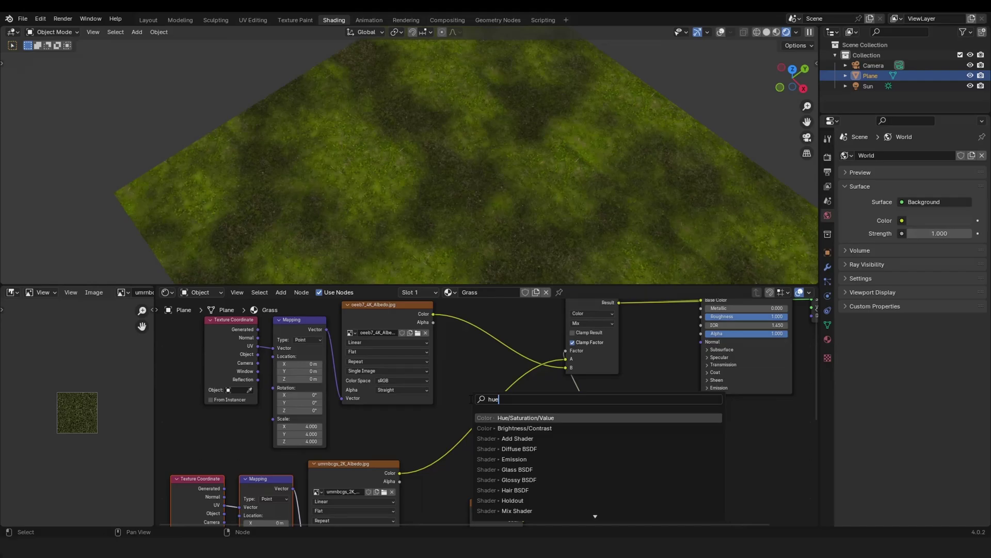
key("Return")
left_click(439, 410)
Set the Hue/Saturation/Value node's value to 1.8 and saturation to 1.4.
scroll(500, 445, "up", 1)
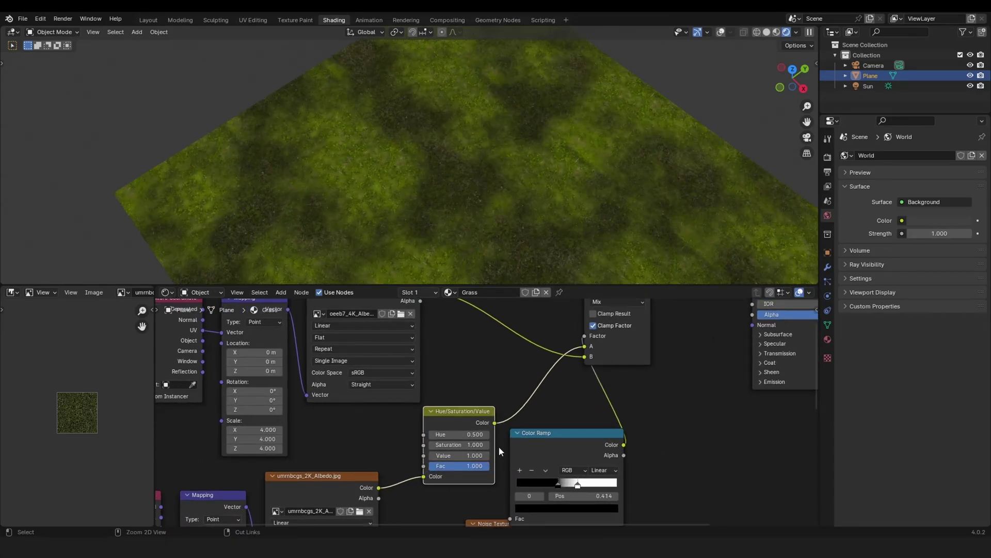
left_click(446, 457)
type("1.8")
key("Return")
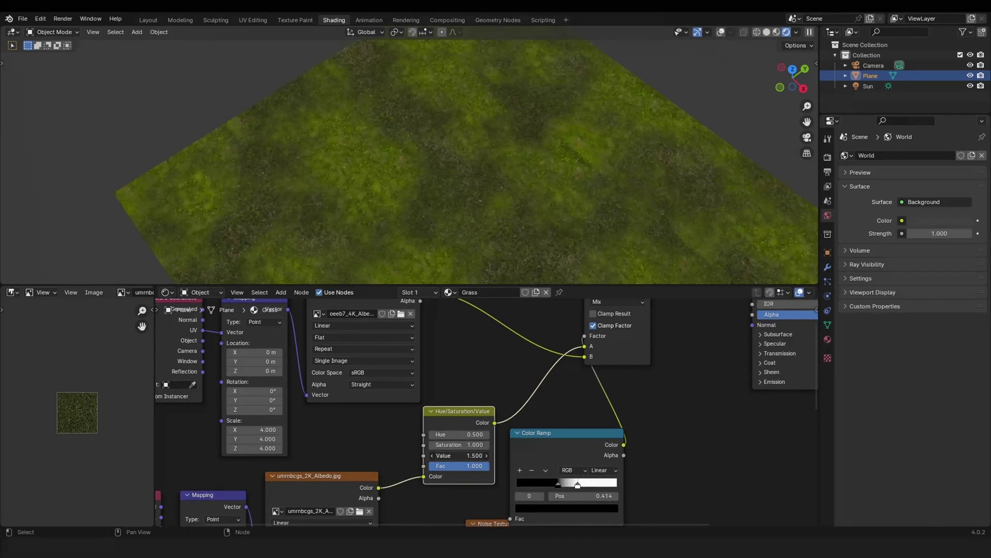
left_click(453, 445)
type("1.4")
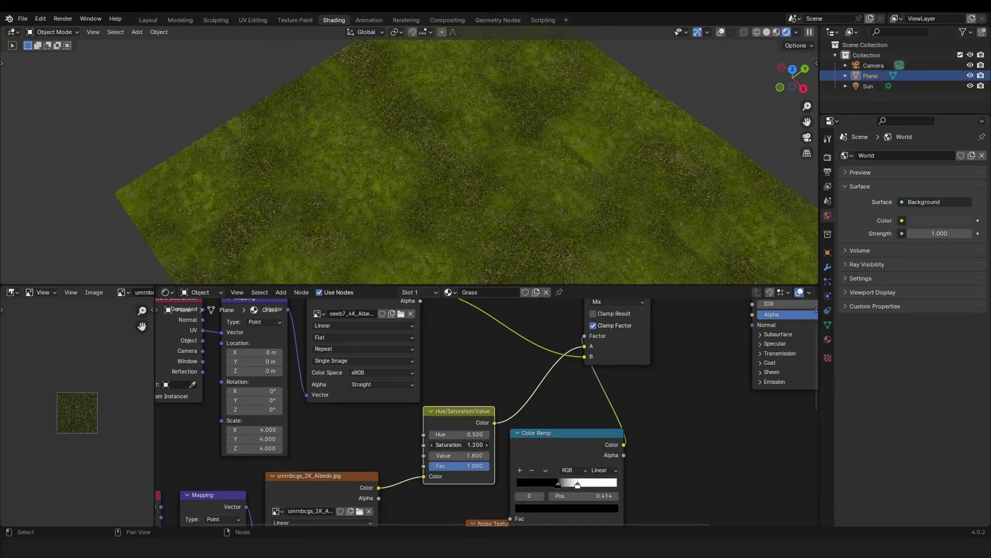
key("Return")
Adjust the Hue/Saturation/Value node to a hue of 0.52 and a value of 2.
scroll(537, 462, "up", 1)
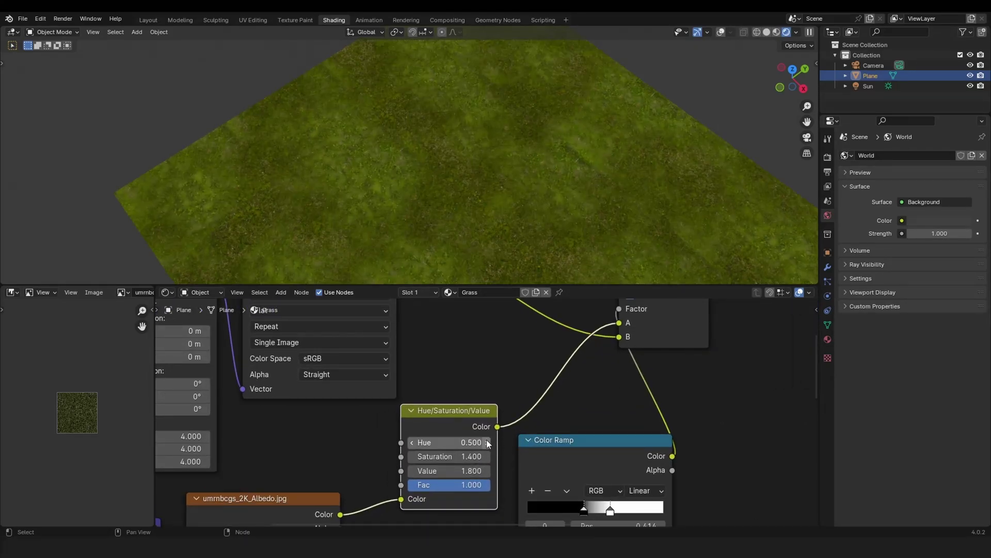
left_click(488, 442)
left_click(416, 443)
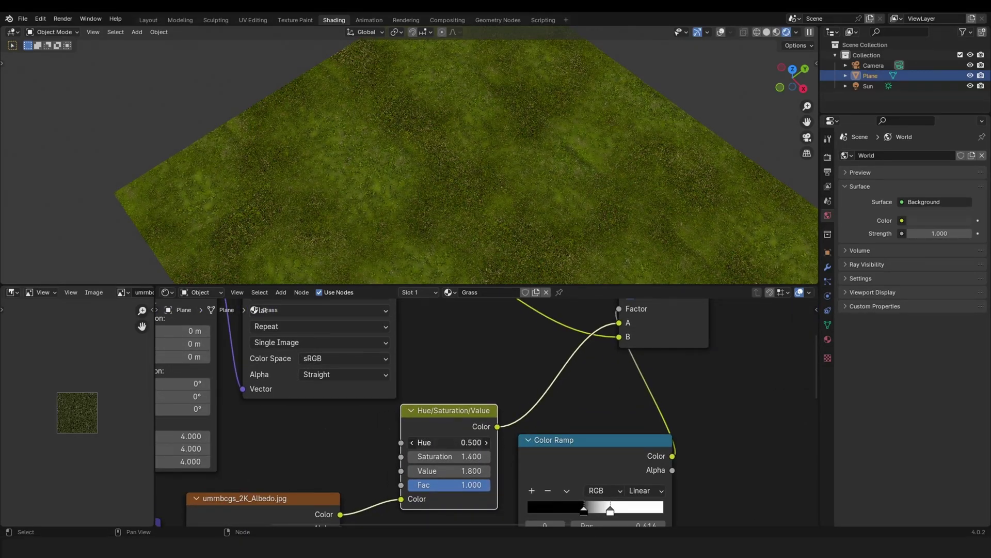
left_click(463, 443)
type("2")
key("Return")
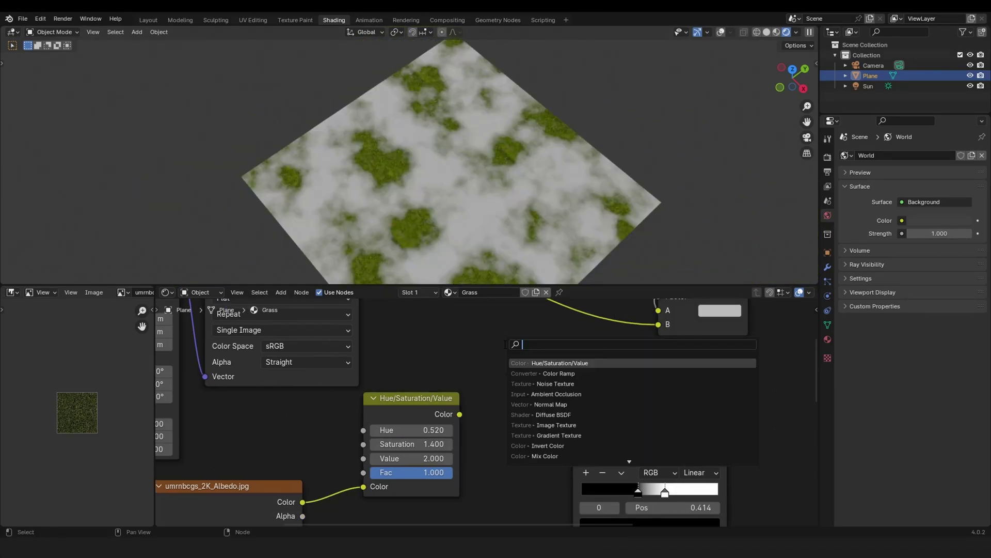
Add a second Hue/Saturation/Value node with value 1.2 between the first one and input A of the Mix node.
type("hue")
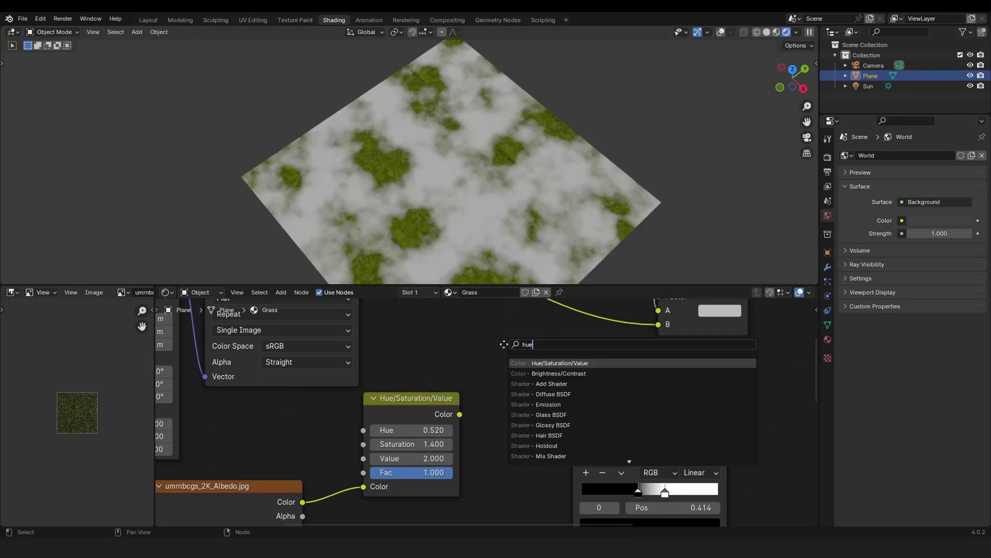
key("Return")
left_click_drag(459, 414, 475, 431)
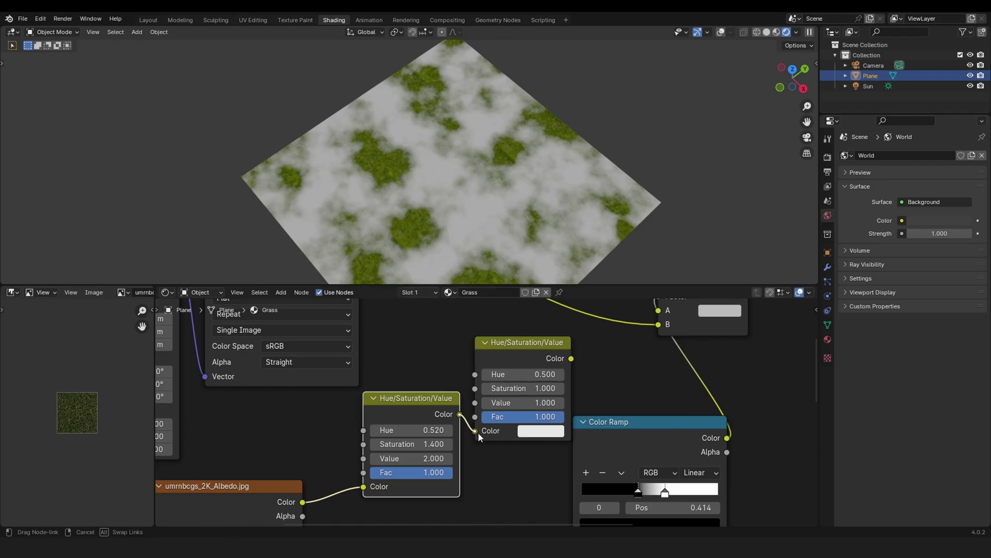
middle_click_drag(479, 432, 429, 465)
left_click_drag(523, 391, 609, 345)
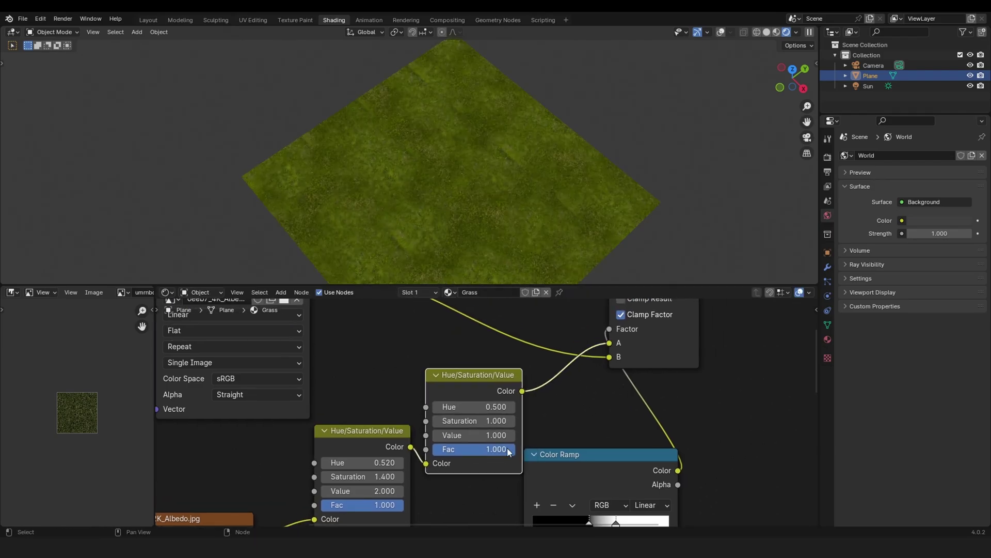
left_click(510, 434)
left_click(510, 434)
Compare the blend by connecting umrnbcgs_2K_Albedo directly to Mix input A, and restore the link from the second Hue/Saturation/Value node.
scroll(575, 171, "down", 5)
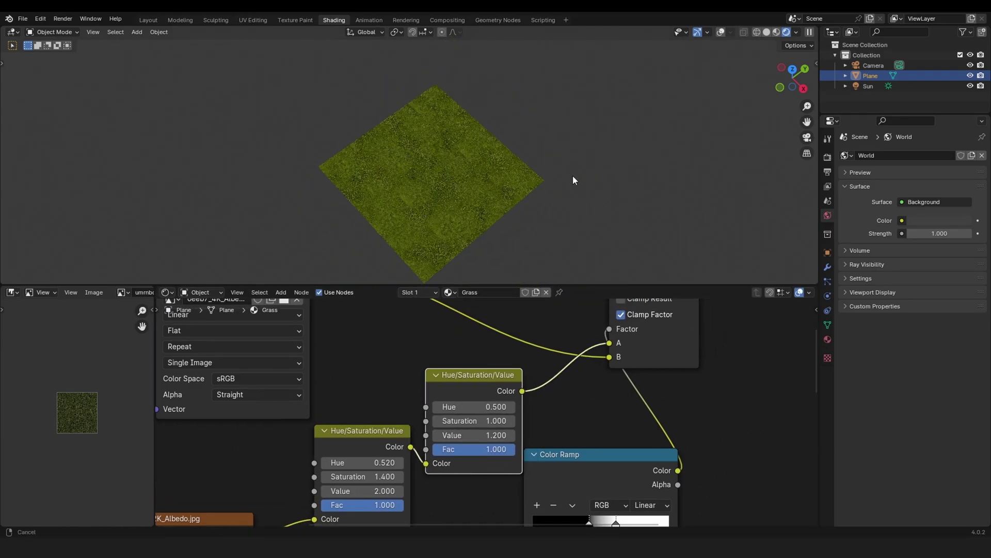
scroll(470, 401, "down", 3)
middle_click_drag(469, 402, 488, 388)
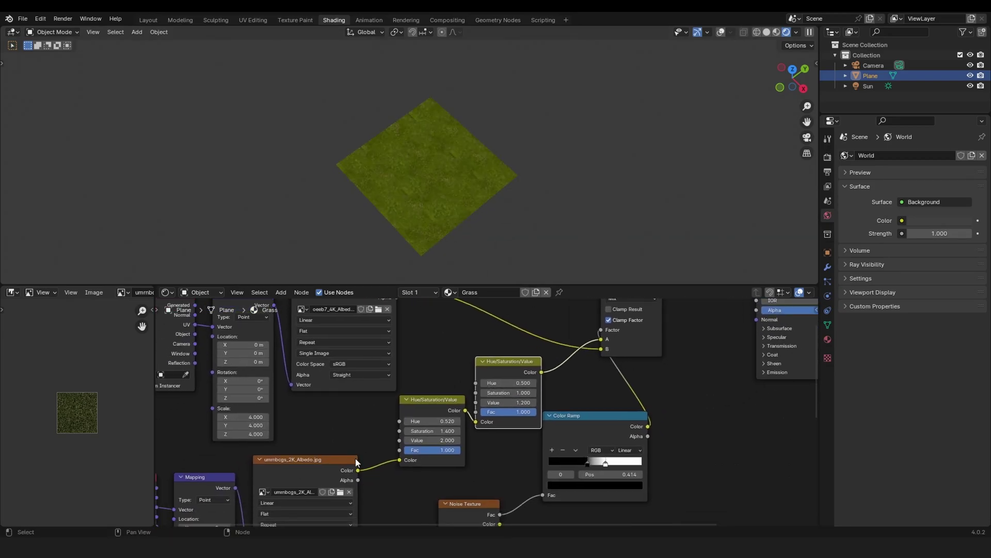
left_click_drag(358, 466, 601, 339)
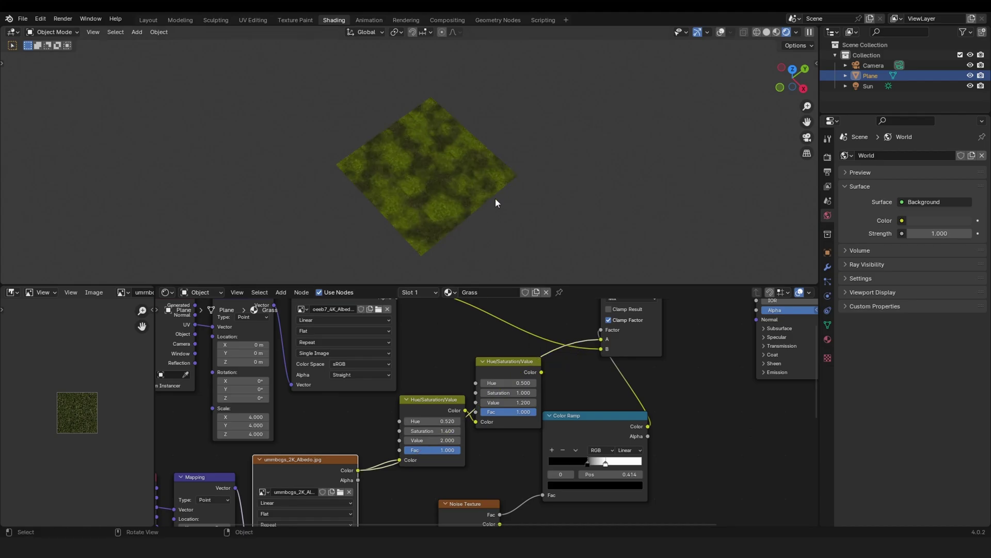
left_click_drag(542, 372, 601, 339)
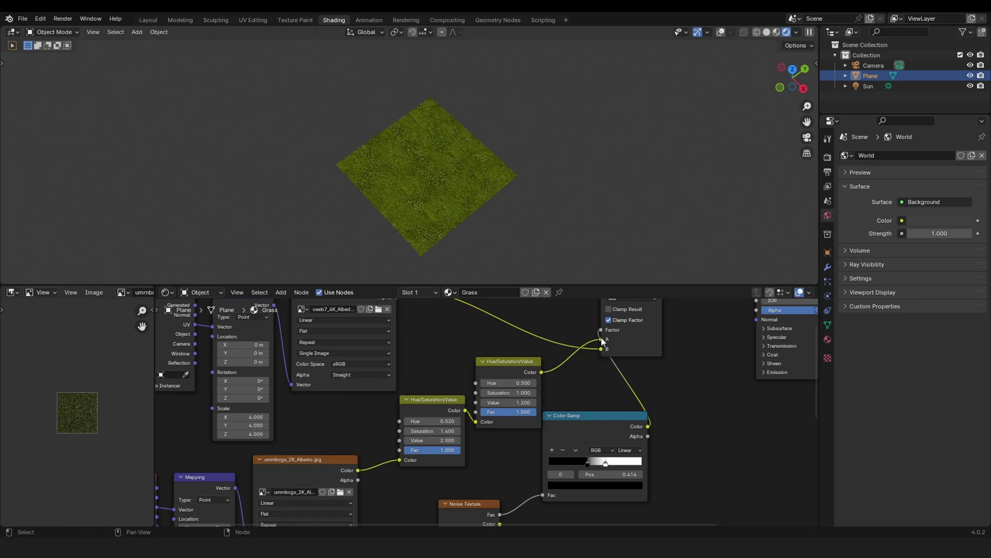
scroll(451, 175, "up", 2)
scroll(452, 175, "up", 2)
Move the Principled BSDF and Material Output away from the Mix node, and place the sgmkajak_8K_Albedo texture beside the Color Ramp.
key("Home")
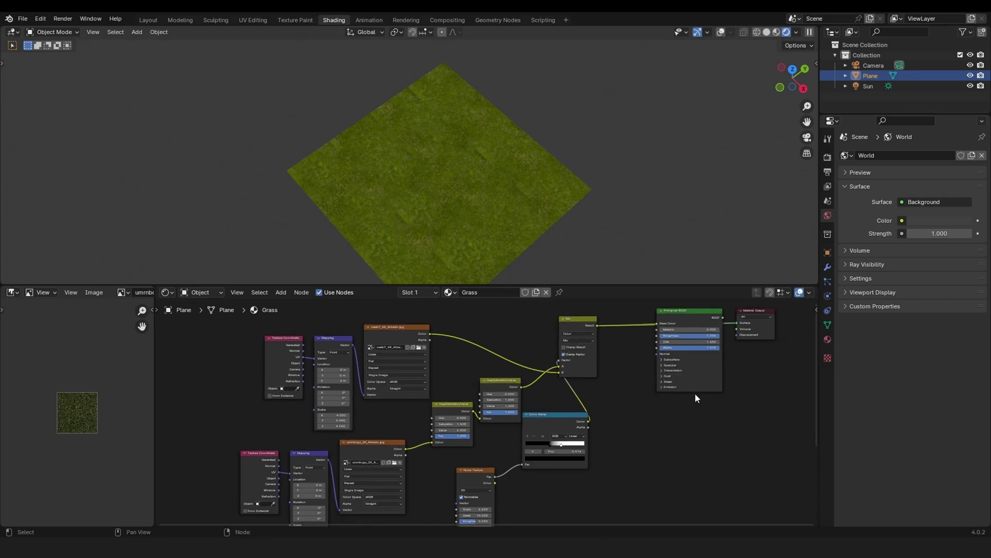
middle_click_drag(695, 392, 503, 413)
left_click_drag(600, 387, 537, 348)
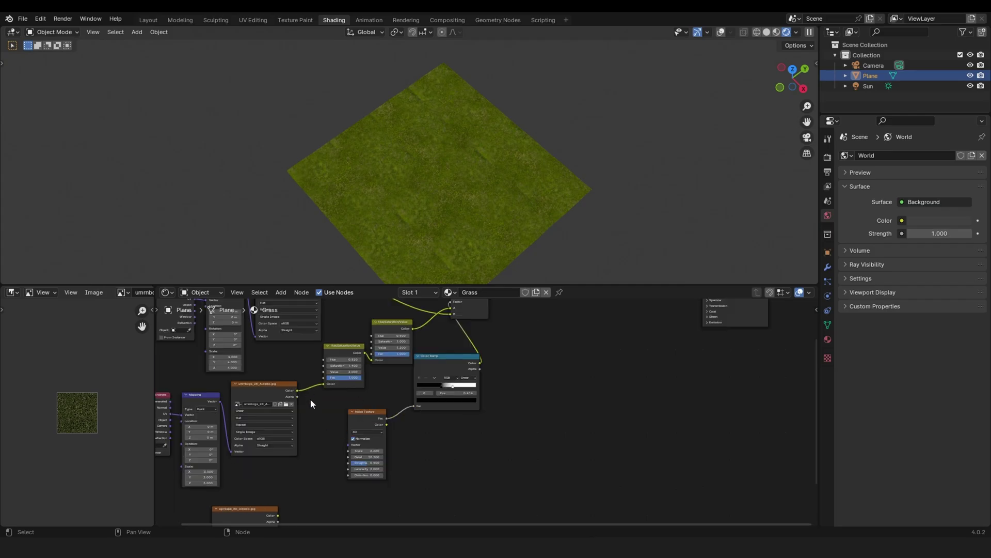
left_click(238, 510)
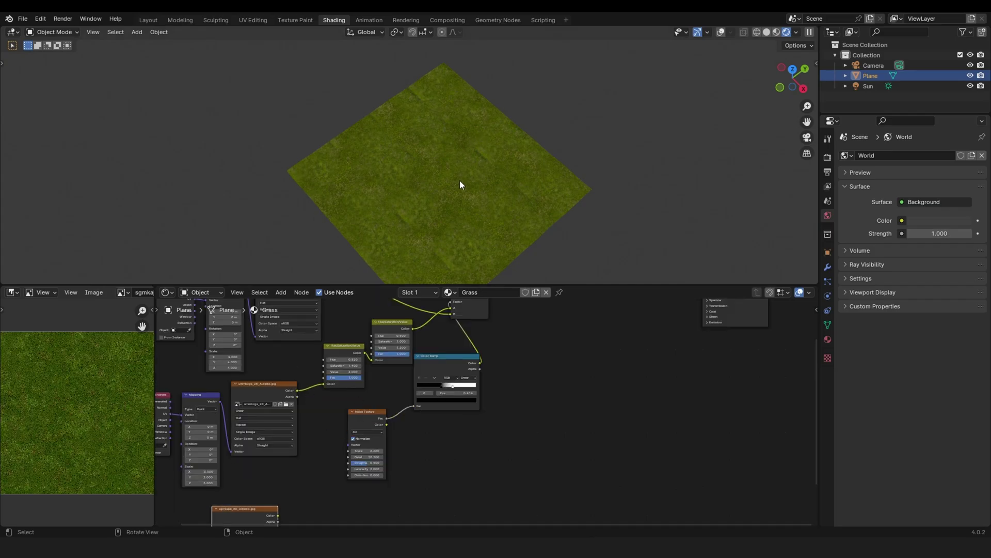
left_click_drag(236, 509, 519, 369)
middle_click_drag(519, 368, 561, 340, "ctrl")
middle_click_drag(561, 339, 517, 403)
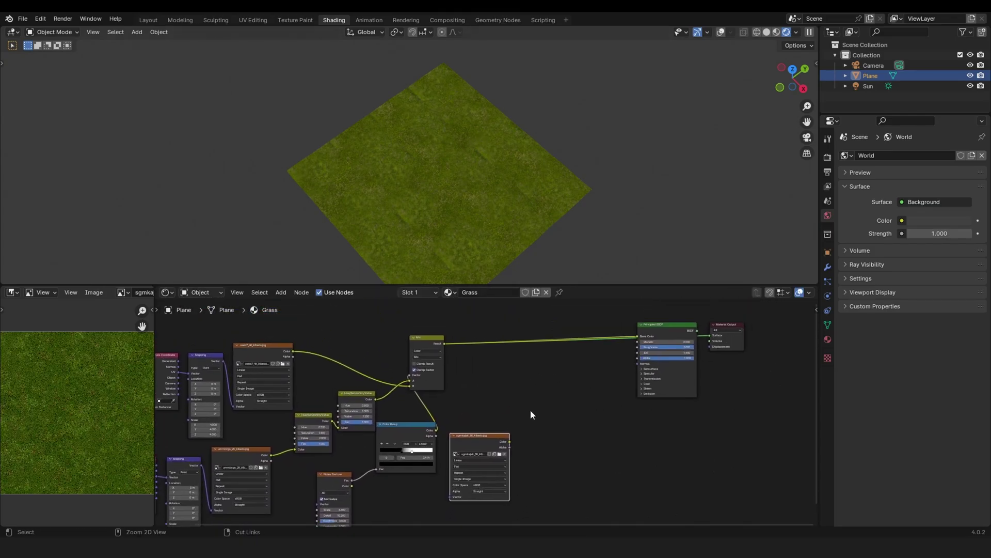
Duplicate the Noise Texture and Color Ramp nodes and place the copies beside the sgmkajak_8K_Albedo texture.
scroll(531, 410, "up", 2)
left_click_drag(402, 506, 288, 472)
key("shift+d")
left_click(606, 444)
middle_click_drag(603, 460, 579, 416)
Preview the duplicated Color Ramp and refine its mask with a noise scale of 8.8 and the black stop at 0.459.
left_click(615, 423, "ctrl+shift")
middle_click_drag(589, 523, 571, 425)
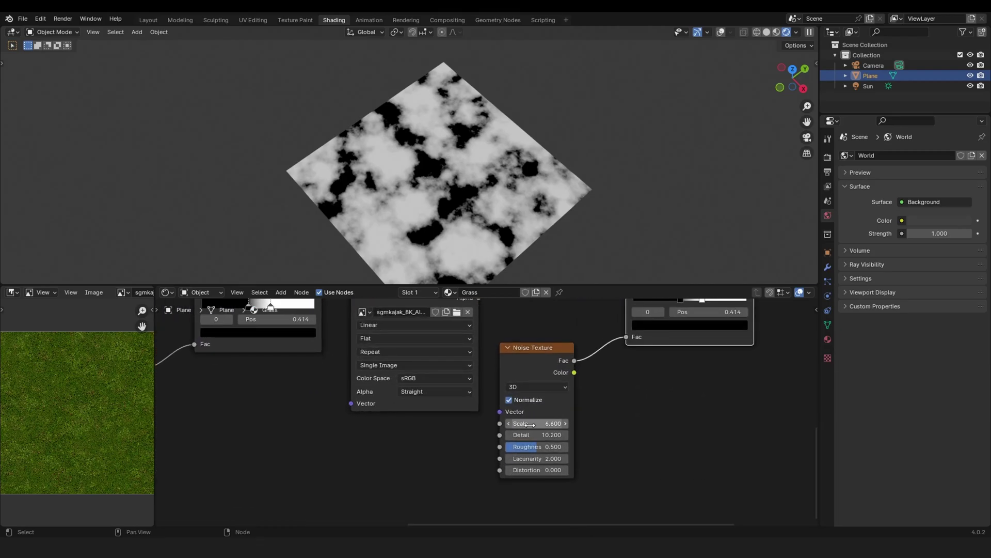
left_click_drag(540, 423, 551, 423)
middle_click_drag(644, 392, 527, 506)
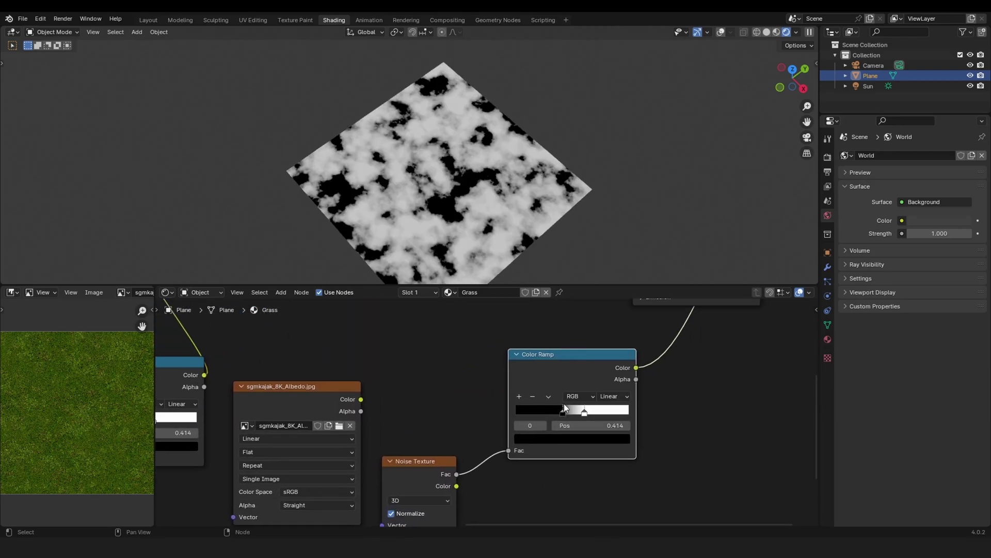
left_click_drag(563, 411, 568, 411)
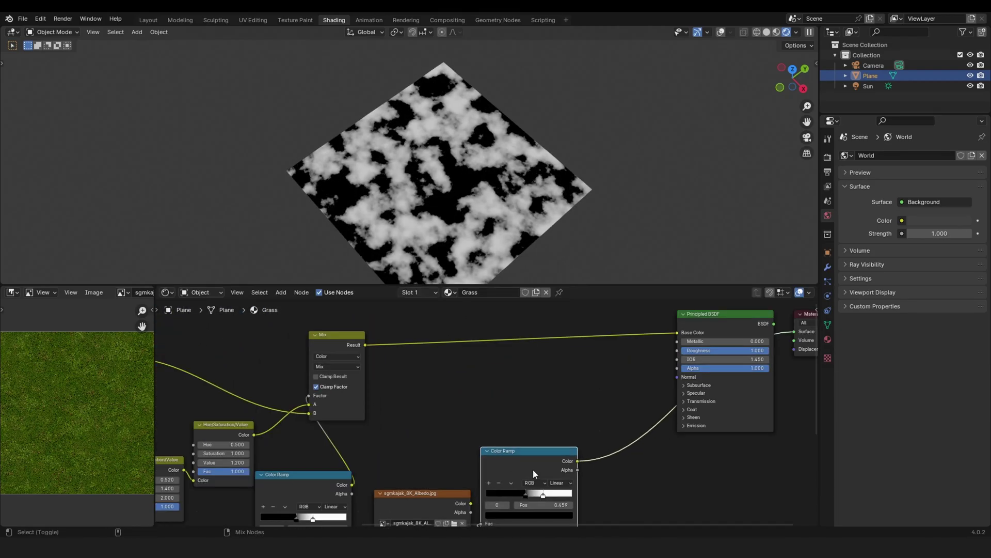
Insert a second Mix node between the first Mix and the Principled BSDF, with the duplicated Color Ramp driving its Factor.
right_click_drag(533, 469, 413, 377, "ctrl+shift")
left_click(613, 413)
left_click_drag(623, 413, 561, 335)
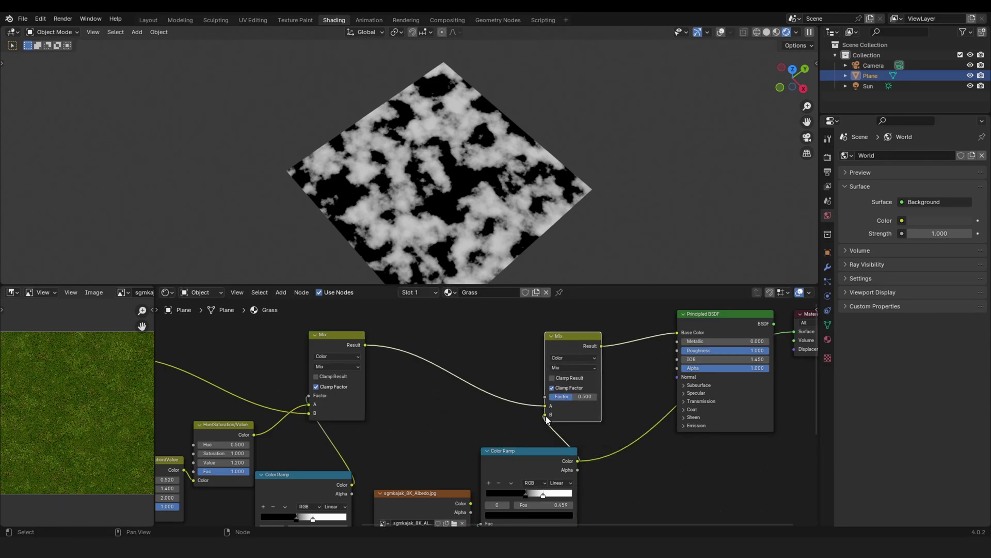
left_click_drag(545, 415, 545, 396)
Connect the color of sgmkajak_8K_Albedo to input B of the second Mix node and preview that node's result.
middle_click_drag(484, 436, 478, 417)
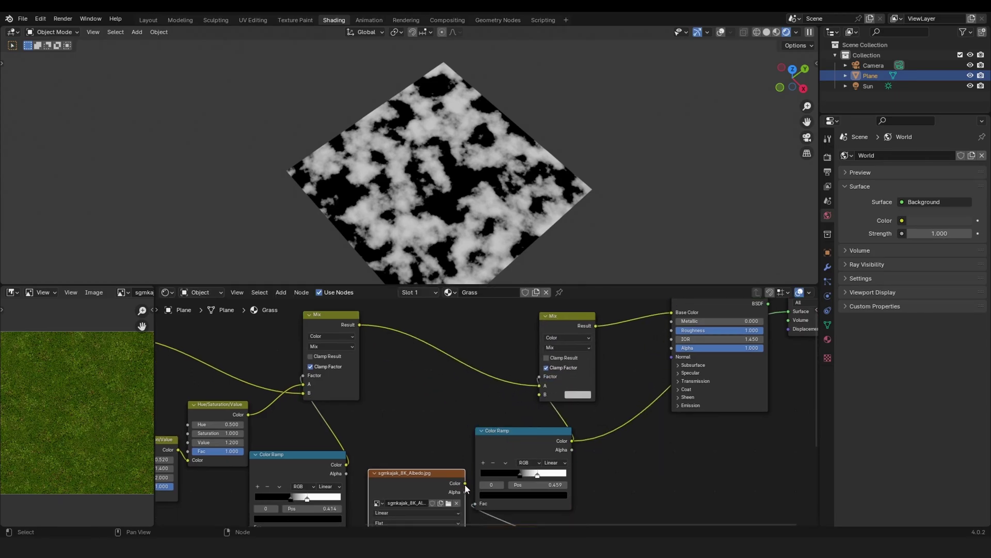
left_click_drag(465, 484, 540, 394)
left_click(565, 320)
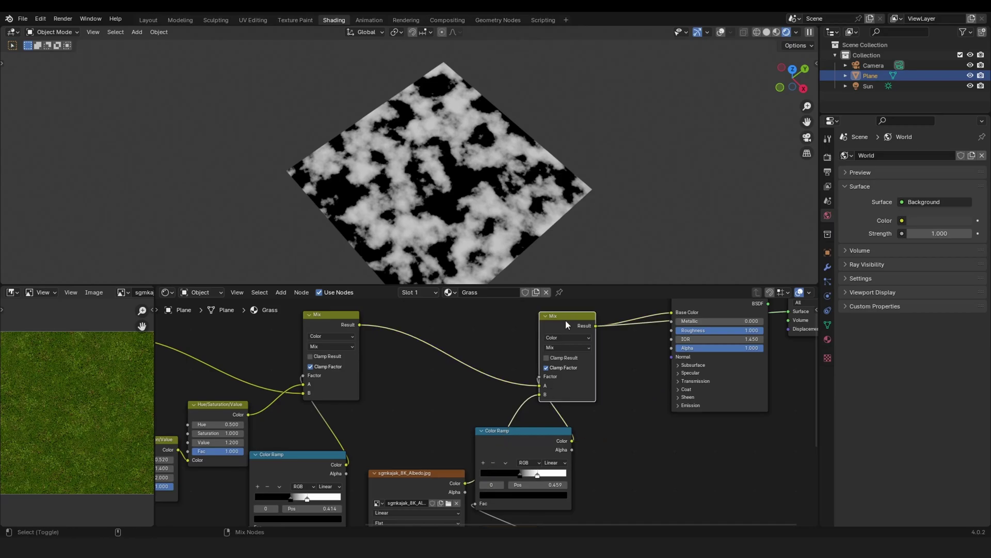
middle_click_drag(611, 349, 553, 410)
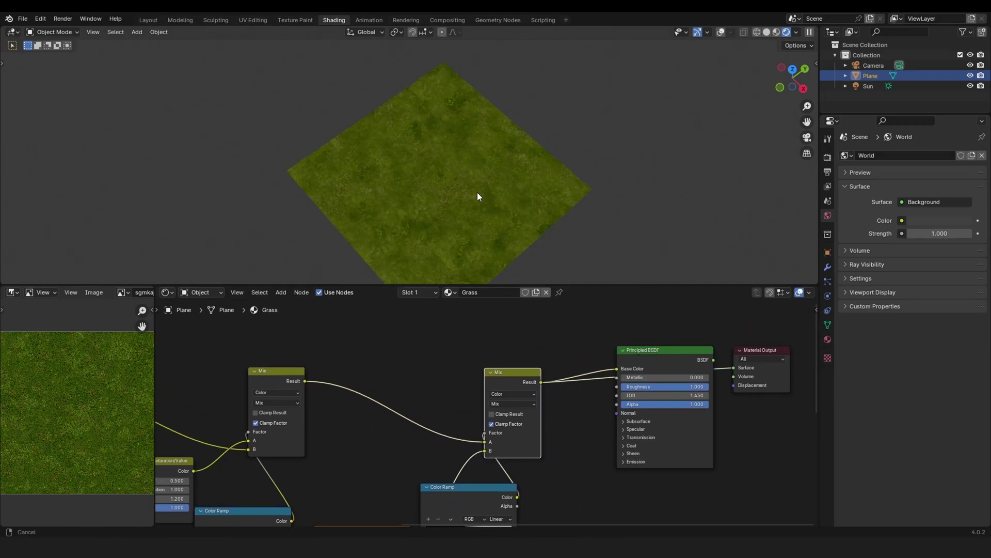
scroll(480, 196, "down", 2)
middle_click_drag(468, 408, 524, 281)
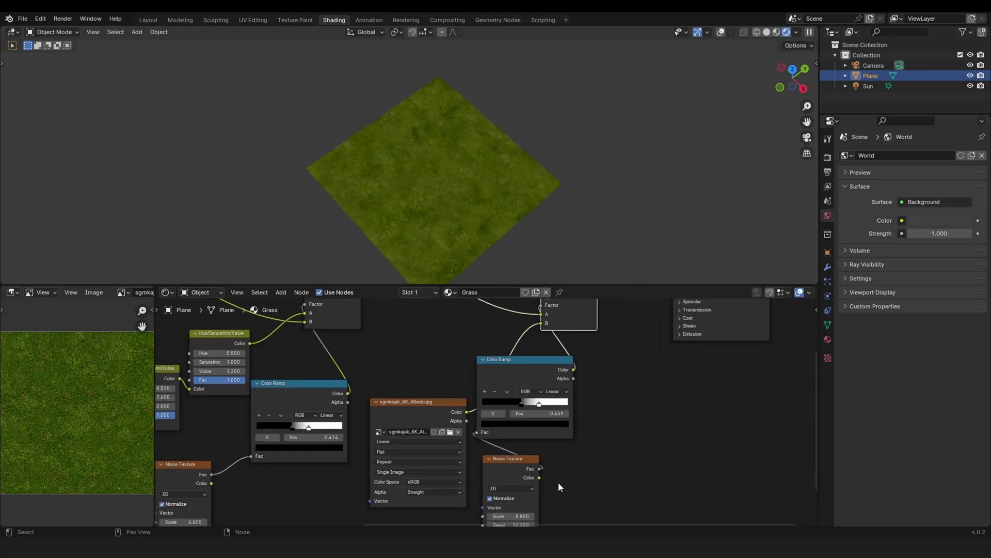
Spread out the texture and mask nodes, then insert a Hue/Saturation/Value node between sgmkajak_8K_Albedo and input B of the second Mix node.
left_click_drag(579, 492, 610, 412)
key("g")
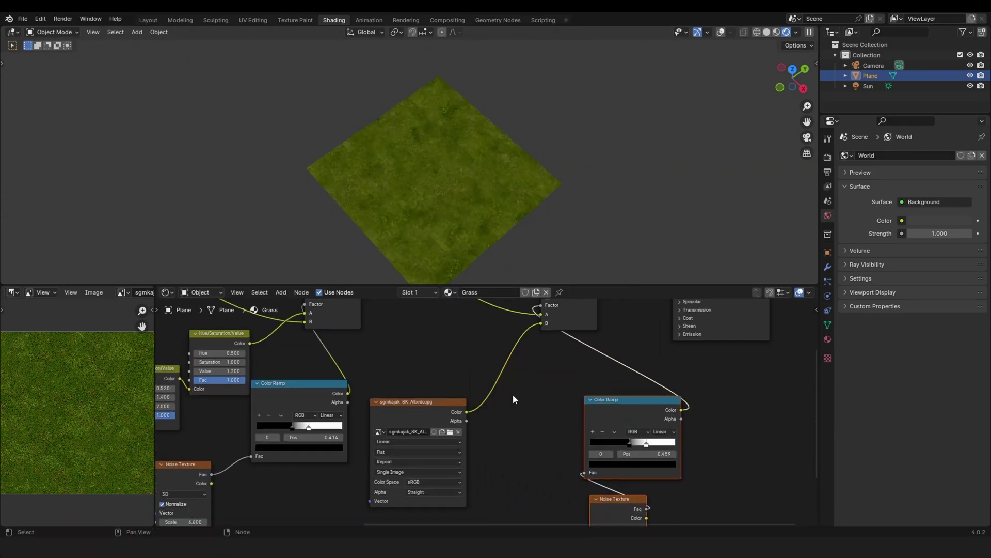
left_click_drag(410, 415, 389, 437)
key("shift+a")
left_click(444, 346)
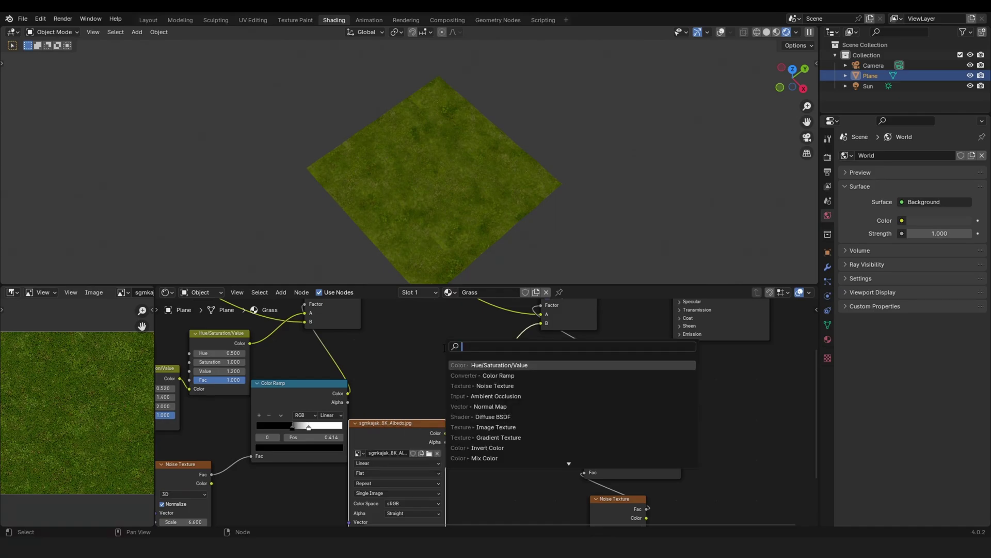
type("hue")
key("Return")
left_click(446, 350)
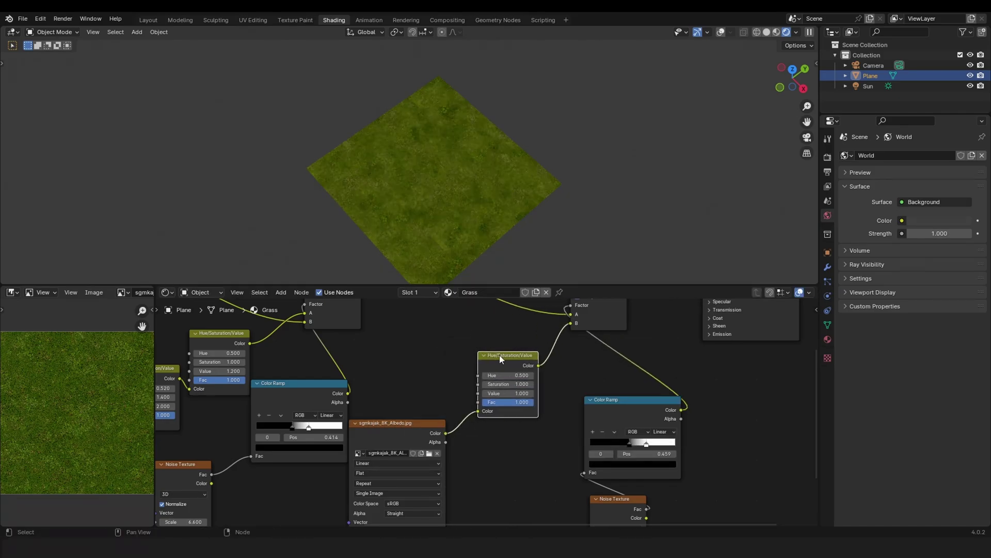
Set the Hue to 0.48 and the Value to 1.3 on the new Hue/Saturation/Value node, and check the plane from other angles.
scroll(500, 355, "up", 2)
left_click(520, 355)
left_click(520, 355)
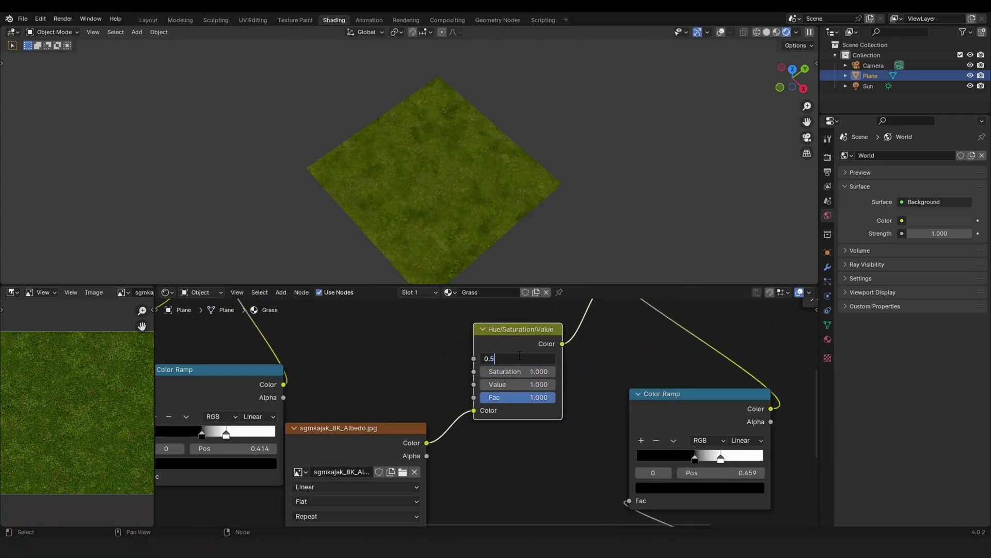
key("BackSpace")
type("48")
key("Return")
scroll(566, 394, "up", 2)
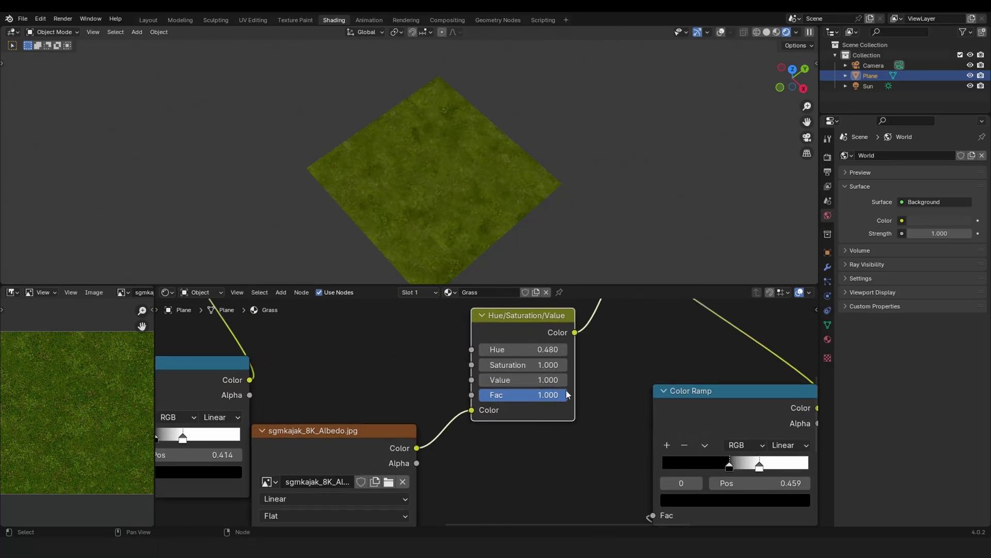
left_click(563, 382)
left_click(563, 382)
left_click(563, 382)
middle_click_drag(499, 202, 520, 179)
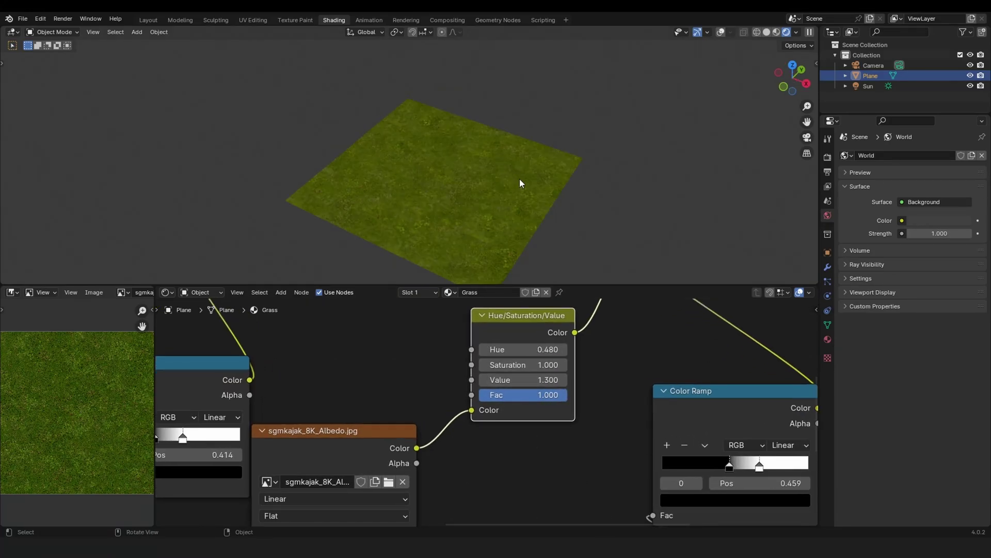
middle_click_drag(495, 221, 486, 264)
Set the scale to 4 on X, Y and Z in the Mapping node feeding sgmkajak_8K_Albedo.
scroll(463, 358, "down", 4)
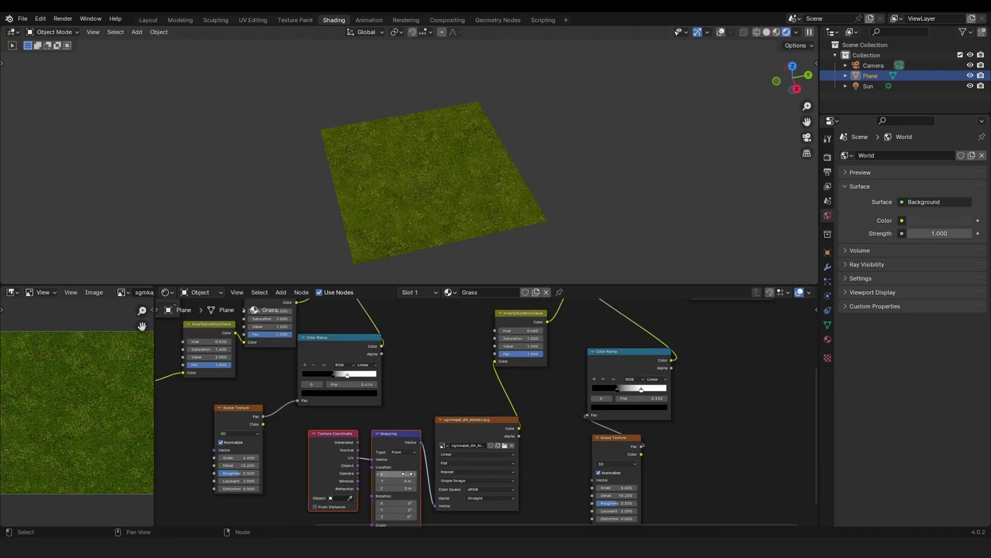
scroll(421, 496, "up", 3)
left_click(382, 458)
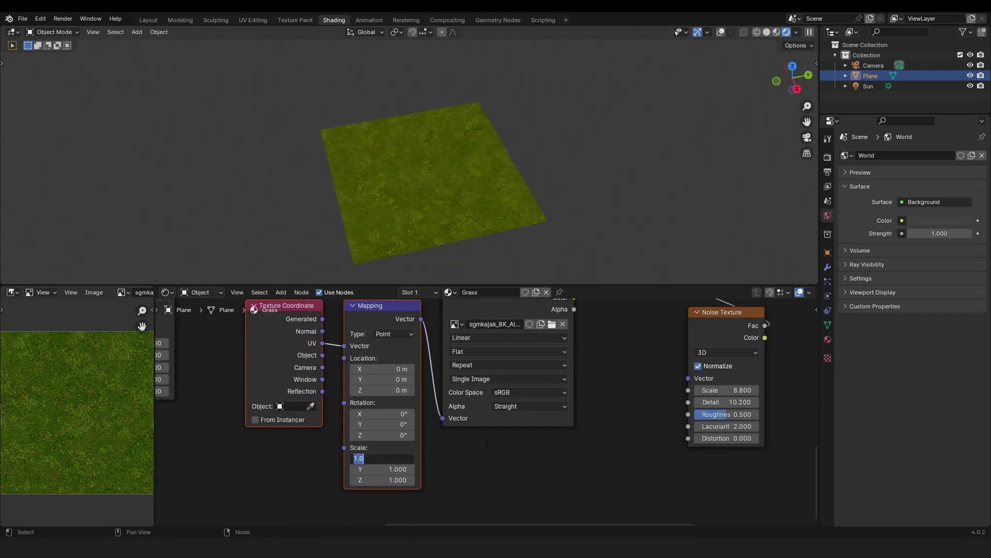
type("4")
key("Tab")
type("4")
key("Tab")
type("4")
key("Return")
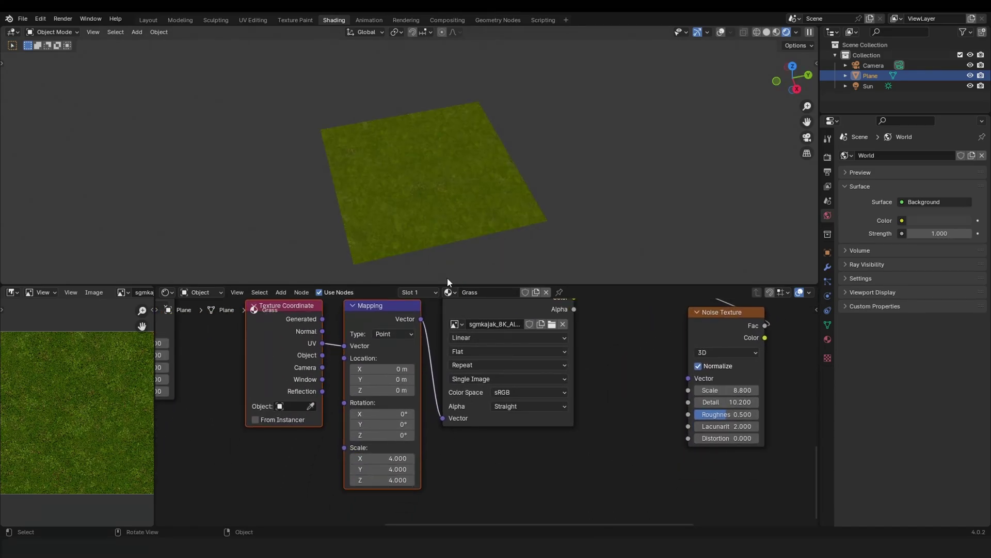
Inspect the grass up close and open the X scale of the sgmkajak_8K_Albedo texture's Mapping node for editing.
scroll(475, 232, "up", 3)
scroll(446, 149, "up", 2)
left_click(382, 458)
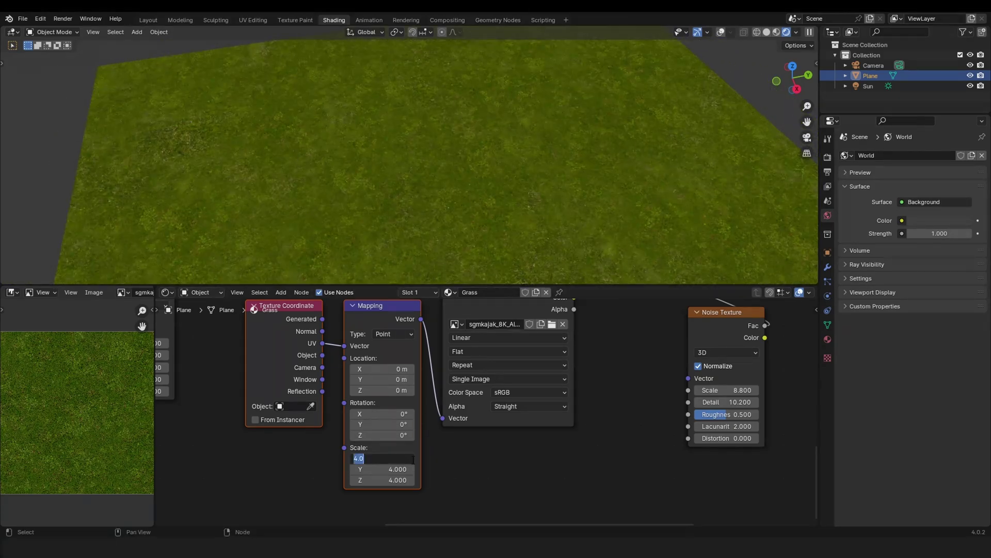
key("Return")
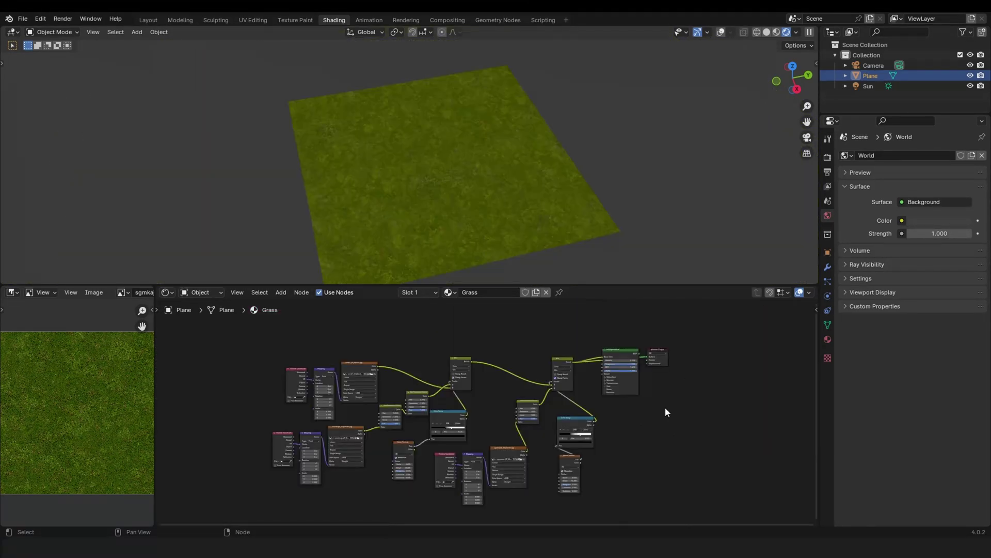